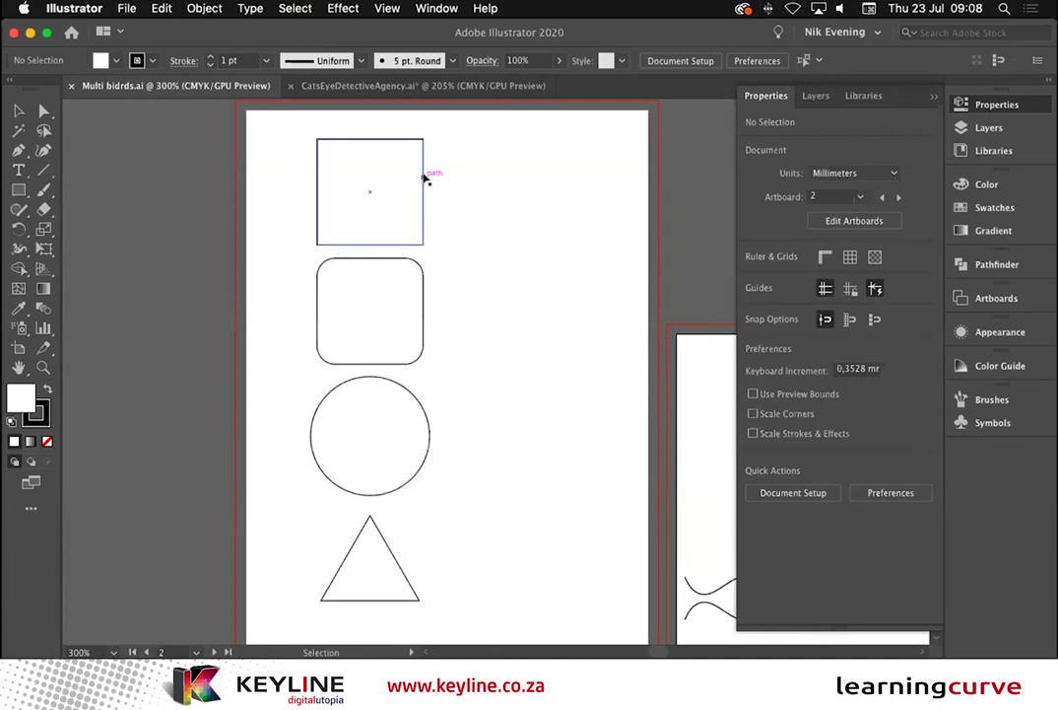
Round every corner of the top square except the upper-right one, and view the shape's additional transform options.
{"action": "left_click", "coordinate": [424, 175]}
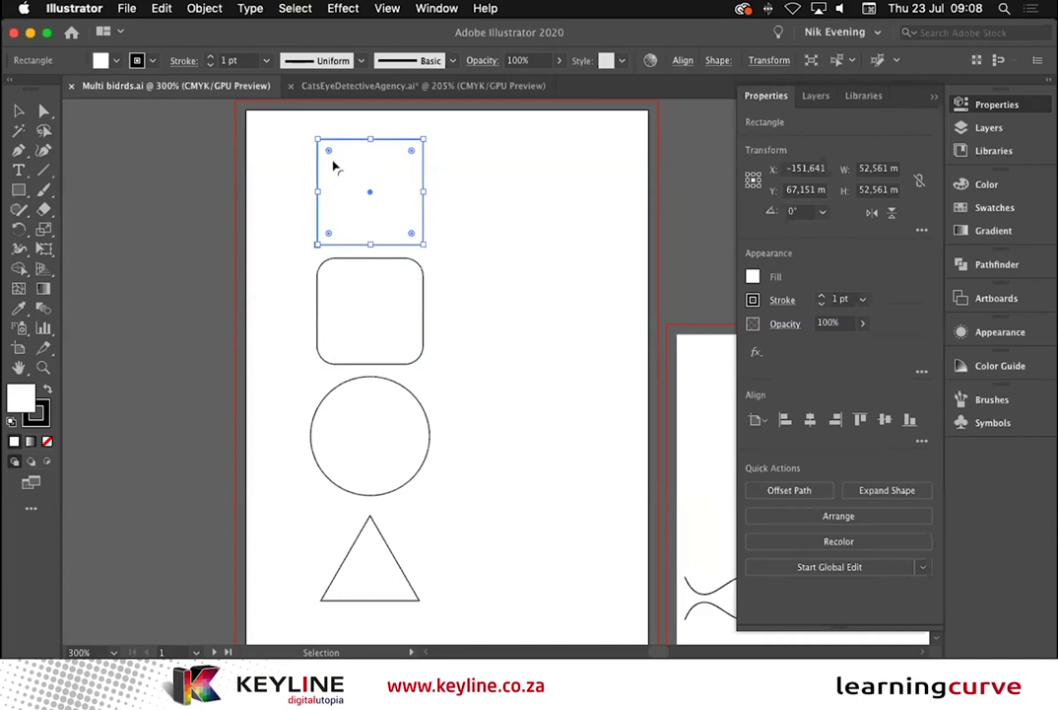
{"action": "left_click", "coordinate": [19, 111]}
{"action": "left_click_drag", "start_coordinate": [406, 150], "coordinate": [390, 188]}
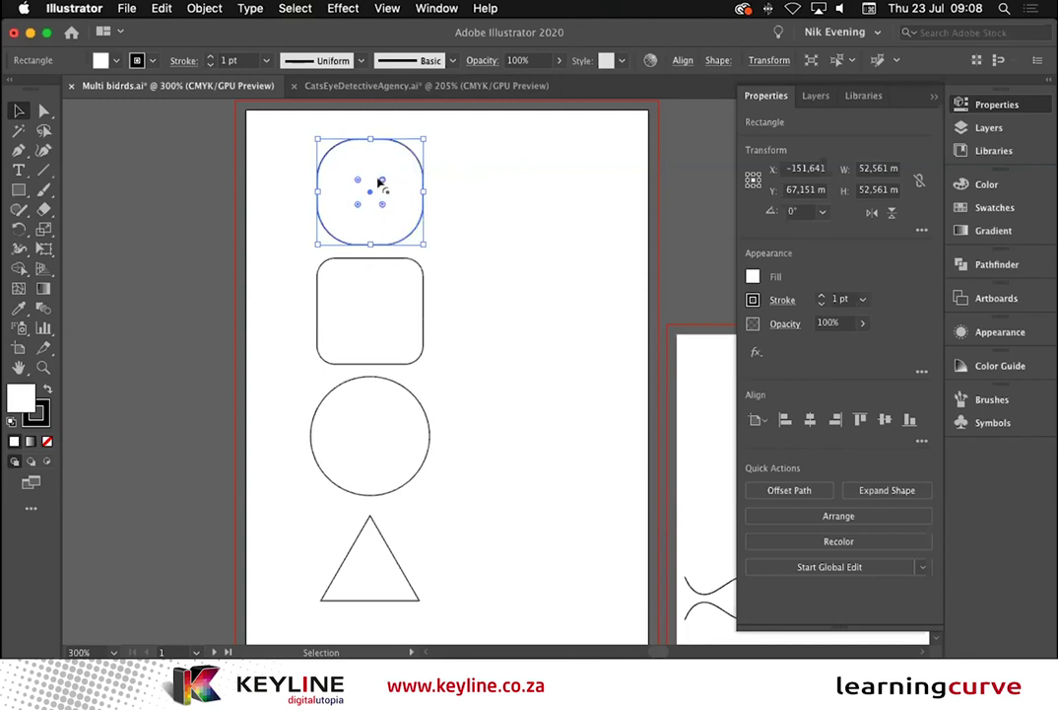
{"action": "left_click_drag", "start_coordinate": [380, 178], "coordinate": [431, 129]}
{"action": "left_click", "coordinate": [446, 165]}
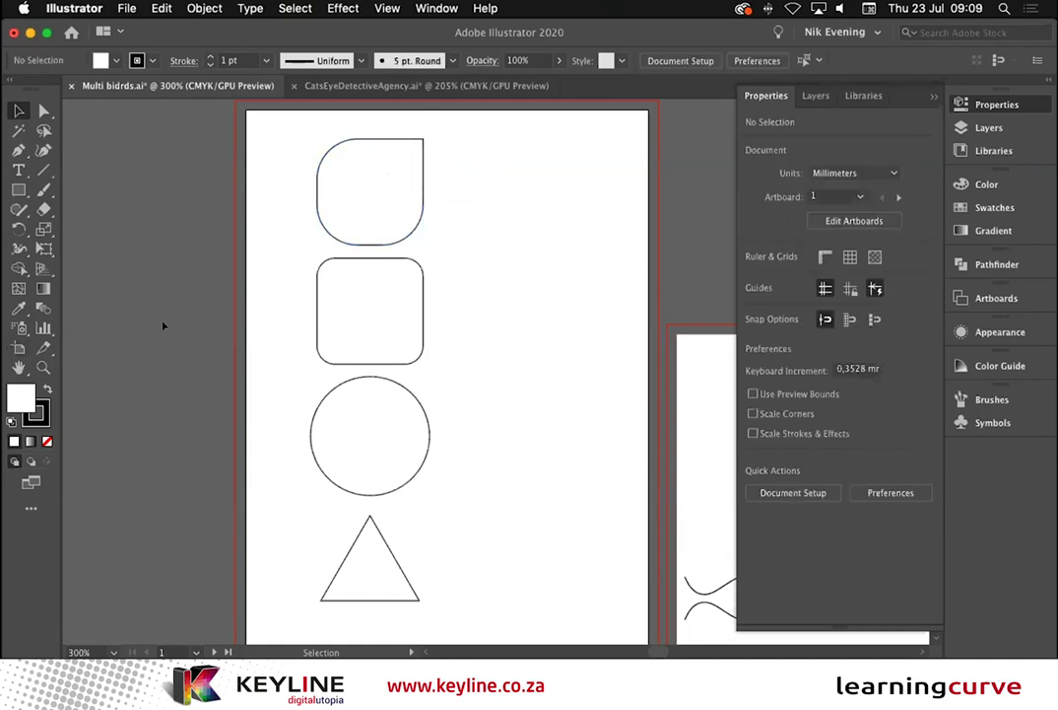
{"action": "left_click", "coordinate": [413, 231]}
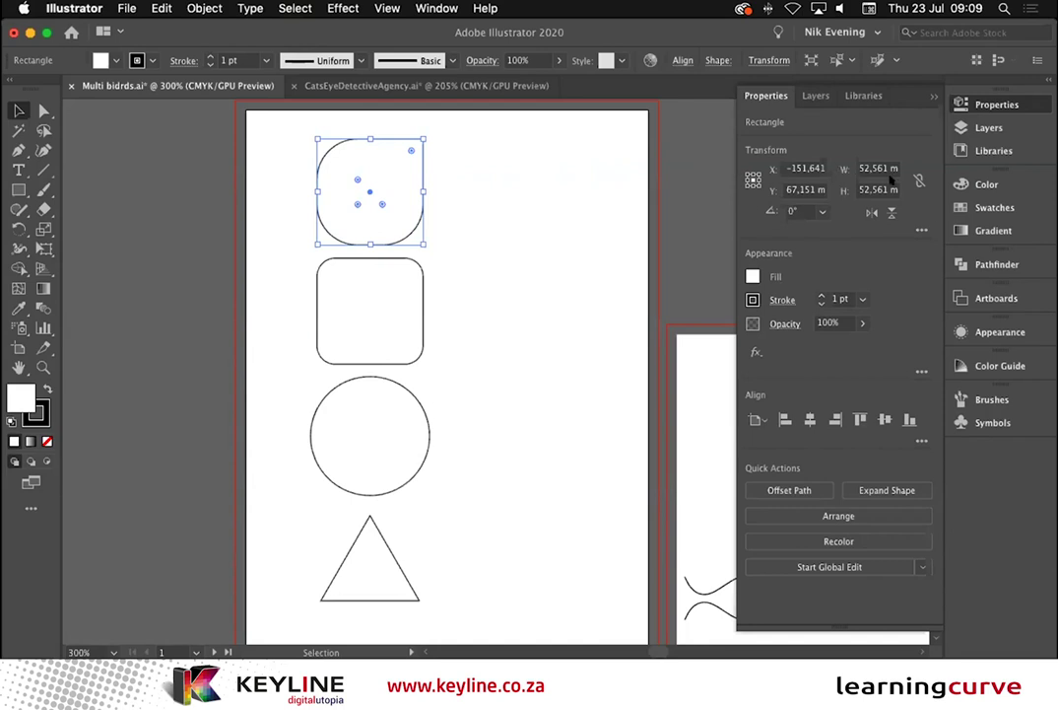
{"action": "left_click", "coordinate": [923, 231]}
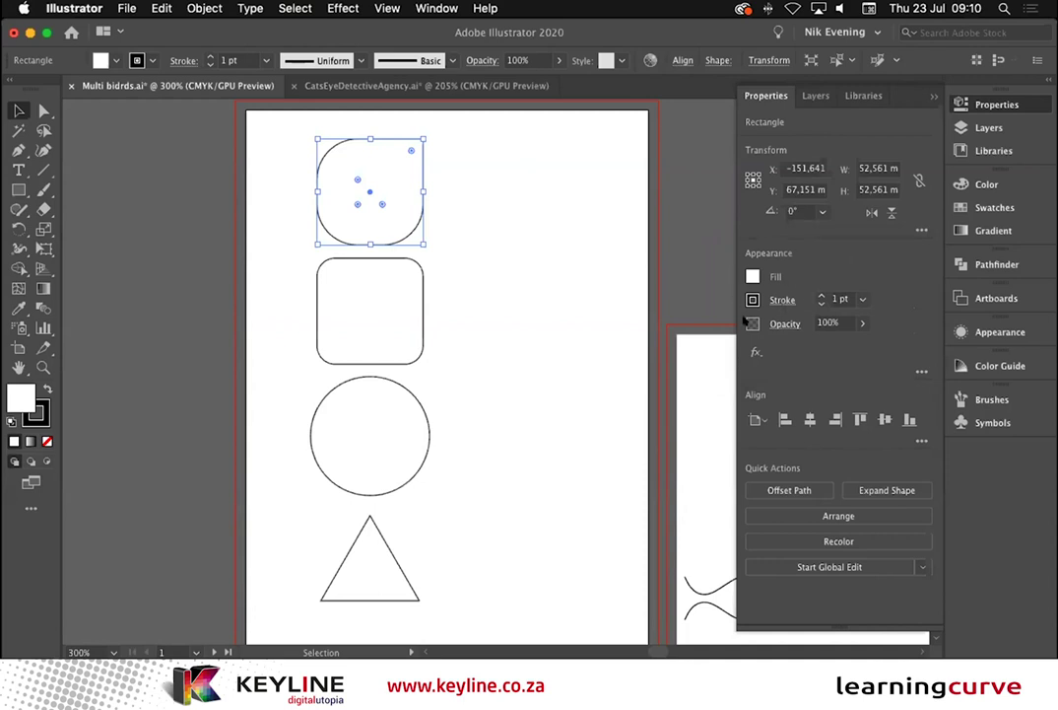
Increase the second square's corner radius and cycle its corners through inverted round and chamfer back to the round style.
{"action": "left_click", "coordinate": [419, 328]}
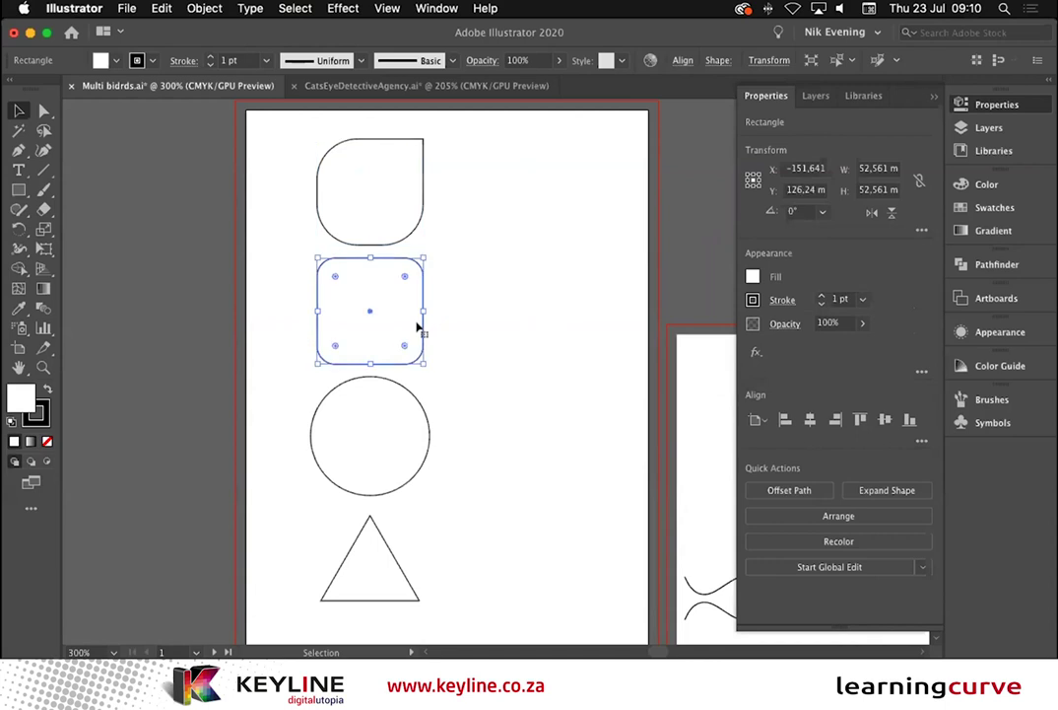
{"action": "left_click_drag", "start_coordinate": [404, 276], "coordinate": [391, 288]}
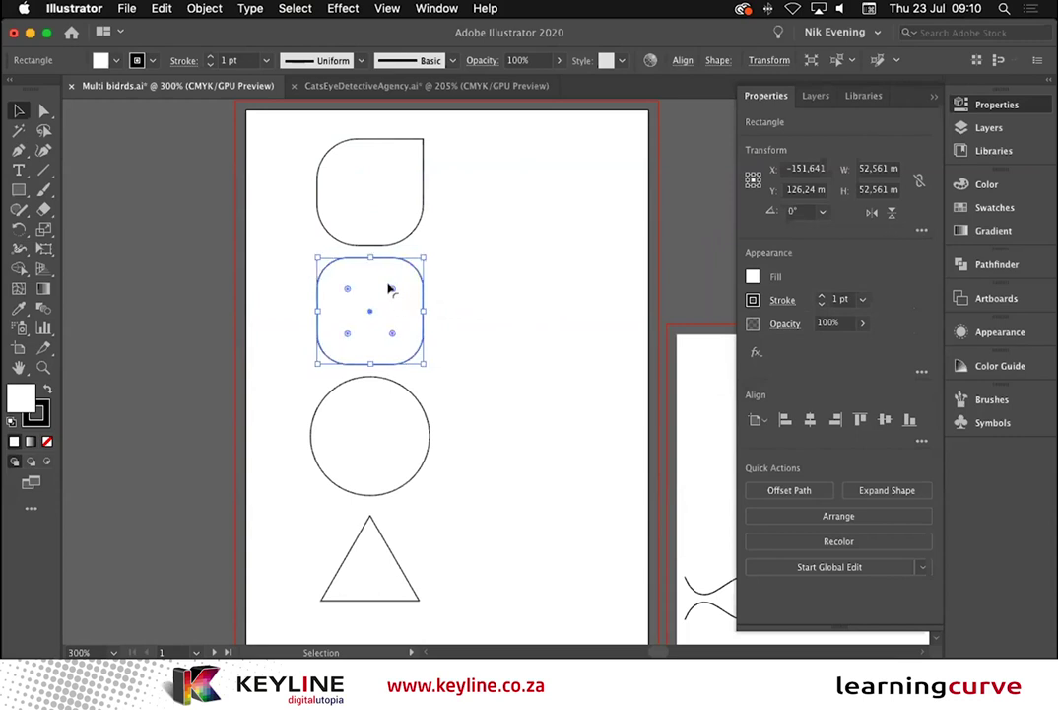
{"action": "left_click", "coordinate": [391, 288], "text": "alt"}
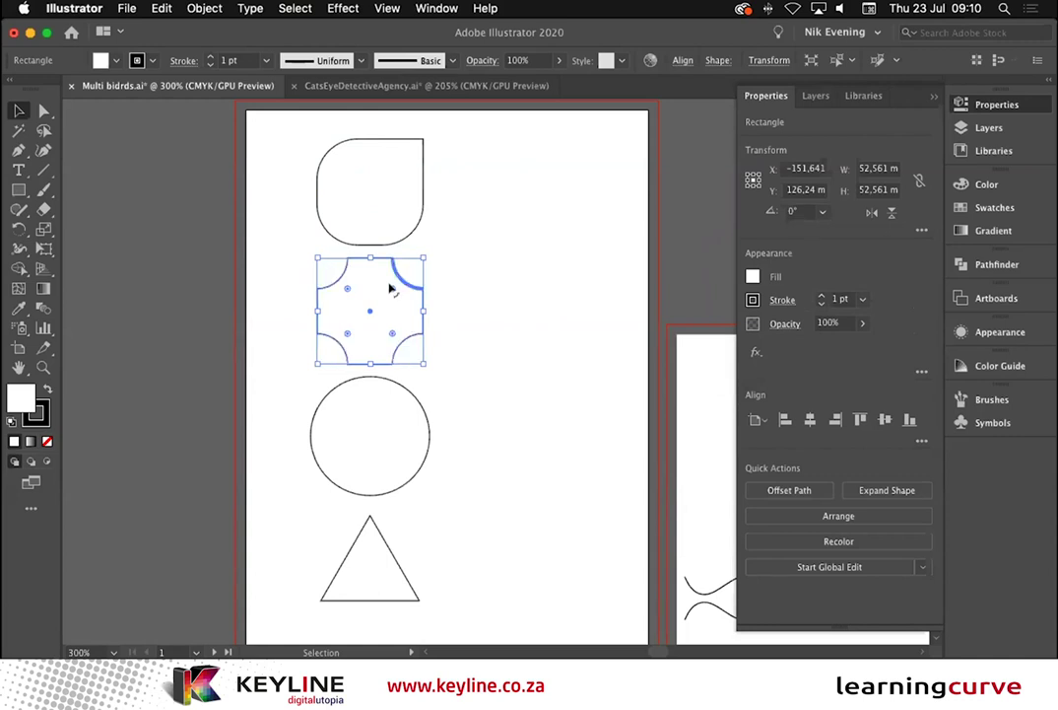
{"action": "left_click", "coordinate": [391, 287], "text": "alt"}
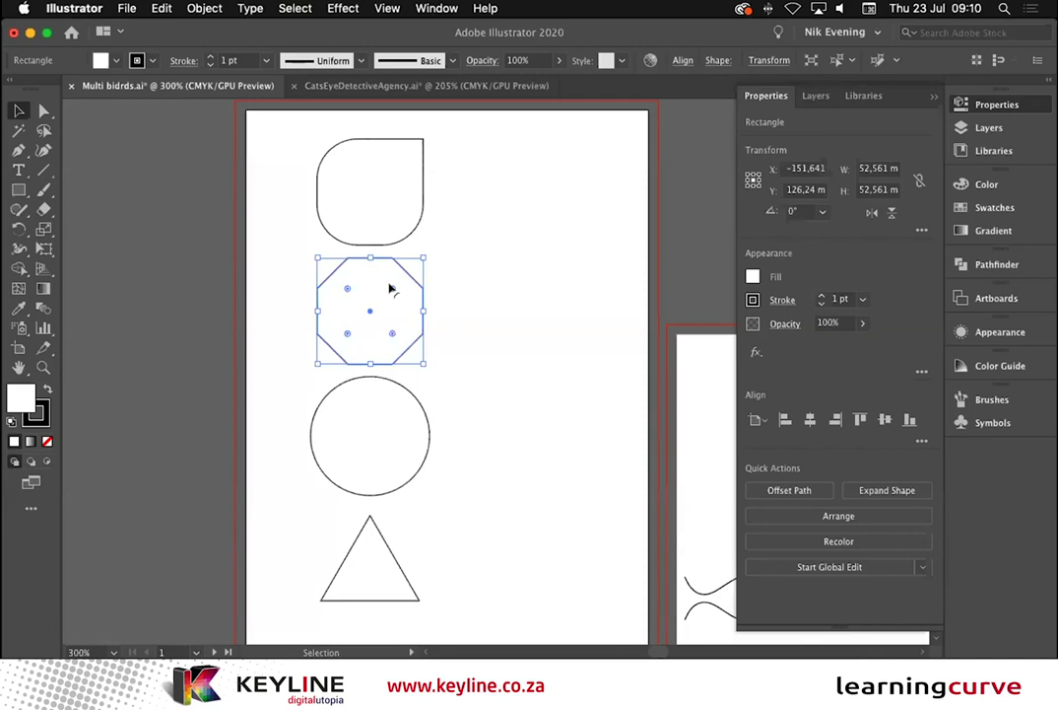
{"action": "left_click", "coordinate": [391, 288], "text": "alt"}
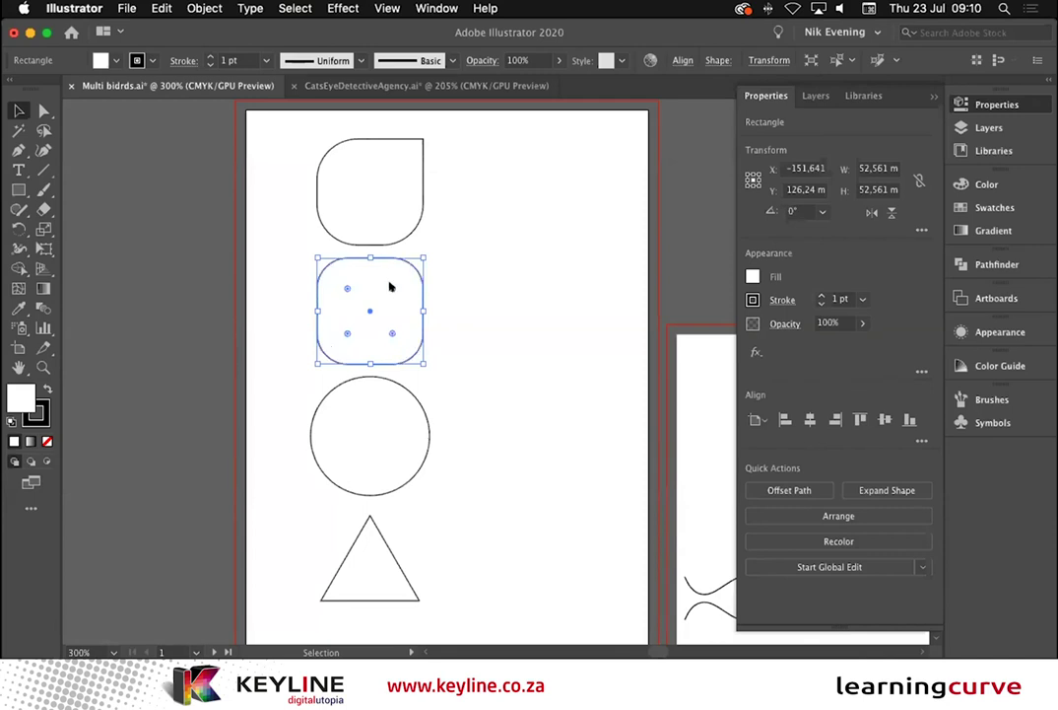
{"action": "left_click", "coordinate": [391, 288], "text": "alt"}
{"action": "left_click", "coordinate": [392, 288], "text": "alt"}
{"action": "left_click", "coordinate": [392, 288], "text": "alt"}
Turn the circle into a pie shape by opening a narrow wedge above its horizontal right-hand radius.
{"action": "left_click", "coordinate": [404, 394]}
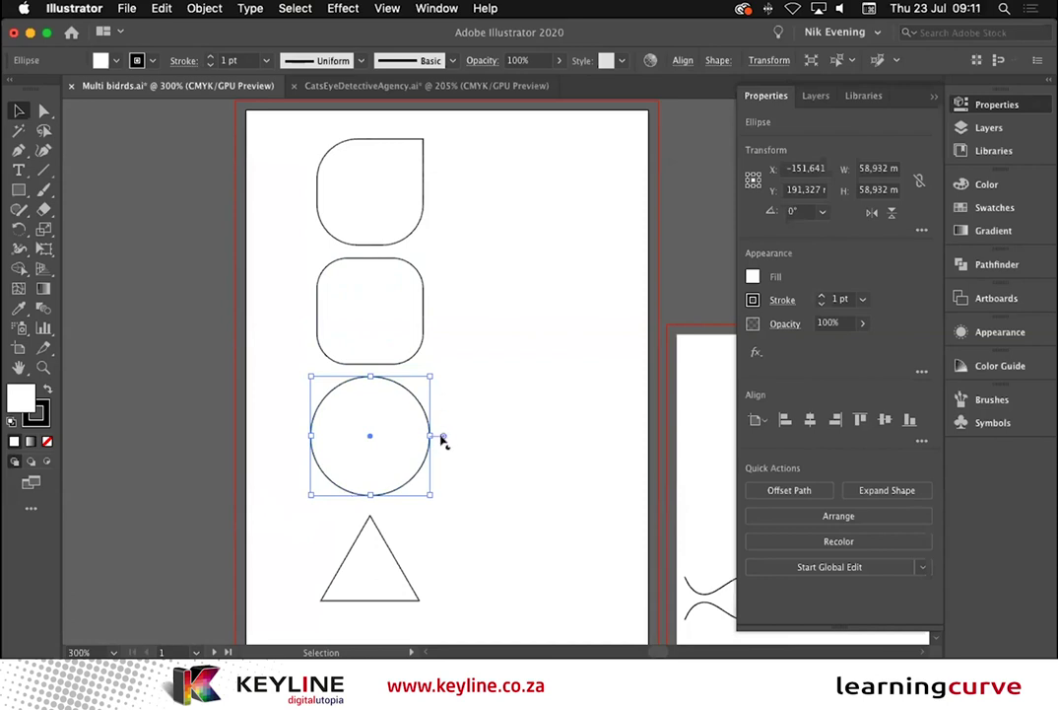
{"action": "left_click_drag", "start_coordinate": [443, 440], "coordinate": [440, 388]}
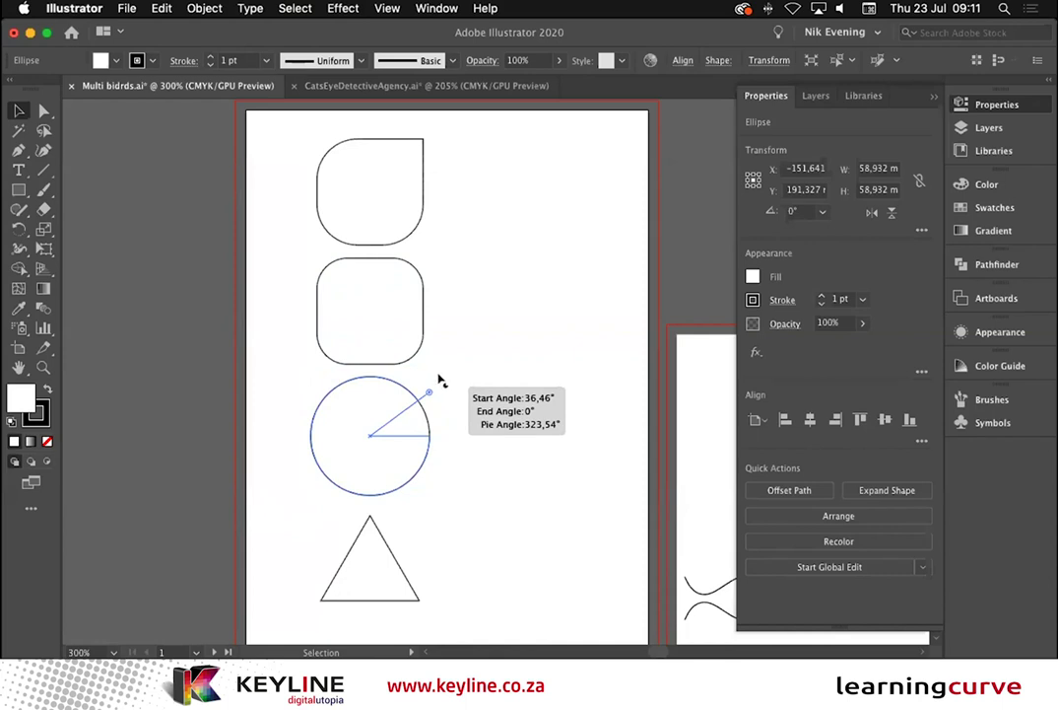
{"action": "left_click_drag", "start_coordinate": [440, 379], "coordinate": [434, 384]}
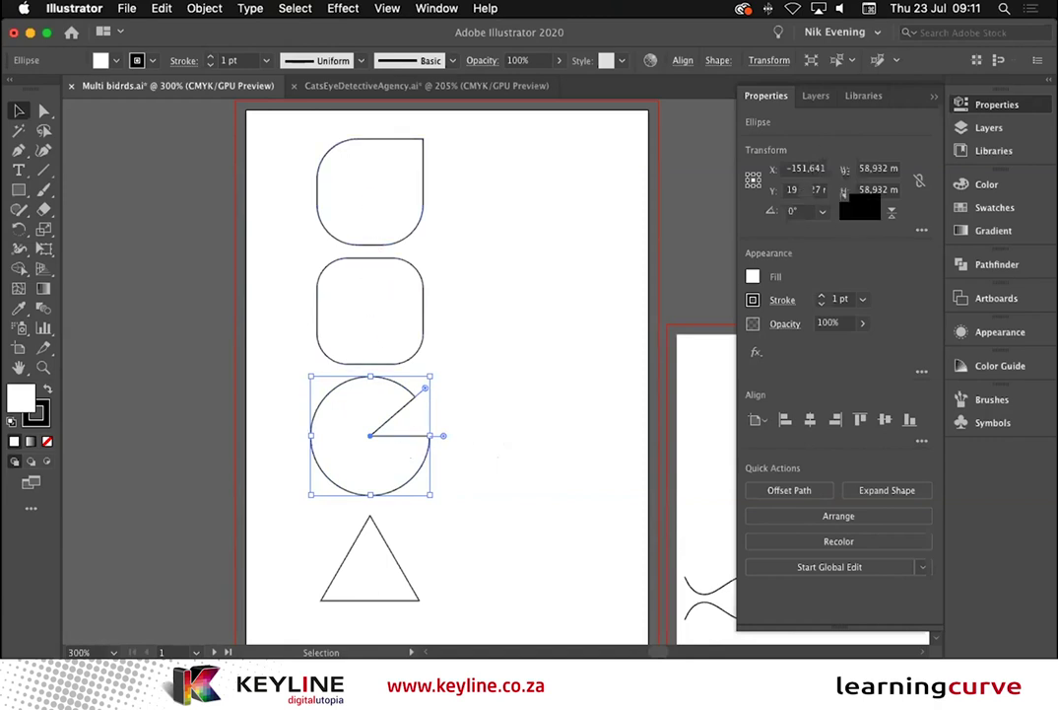
{"action": "left_click", "coordinate": [920, 230]}
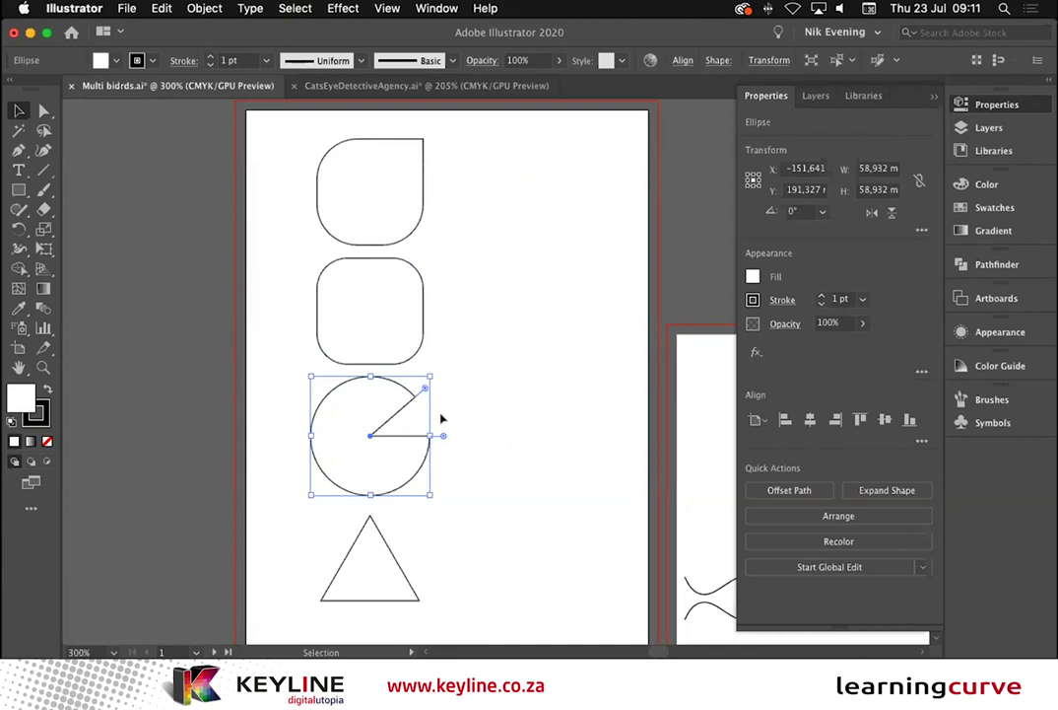
{"action": "mouse_move", "coordinate": [426, 390]}
{"action": "left_mouse_down"}
{"action": "mouse_move", "coordinate": [428, 418]}
{"action": "mouse_move", "coordinate": [431, 405]}
{"action": "left_mouse_up"}
{"action": "left_click", "coordinate": [494, 429]}
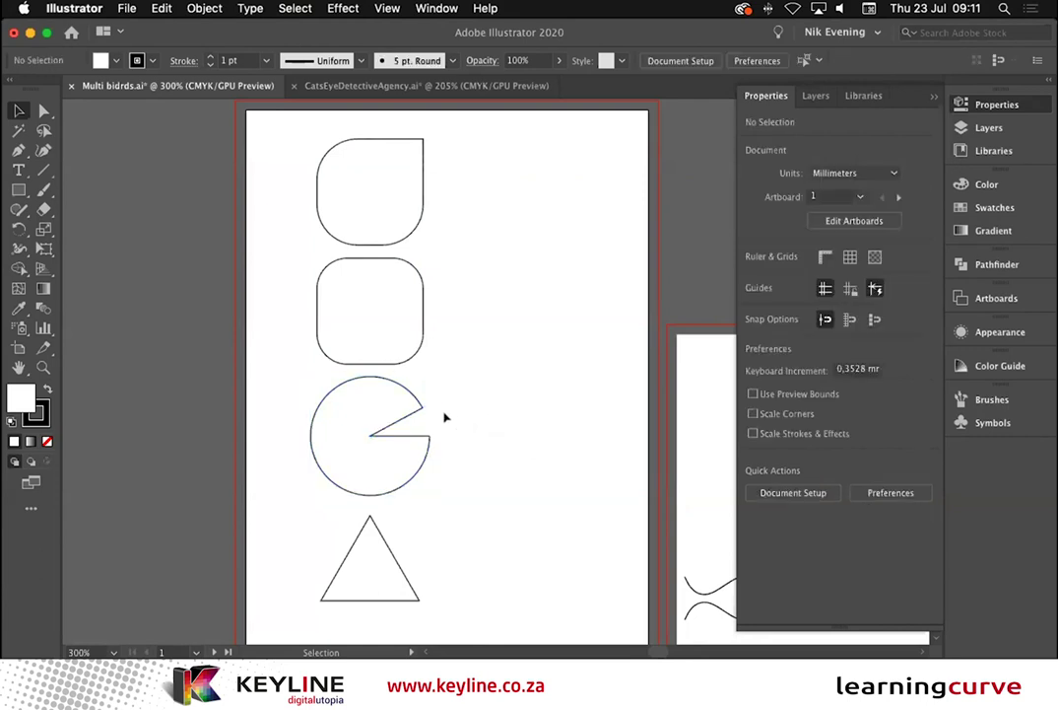
Round the triangle's corners to a radius of about 8 mm.
{"action": "scroll", "coordinate": [449, 423], "scroll_direction": "down", "scroll_amount": 2}
{"action": "scroll", "coordinate": [445, 416], "scroll_direction": "down", "scroll_amount": 2}
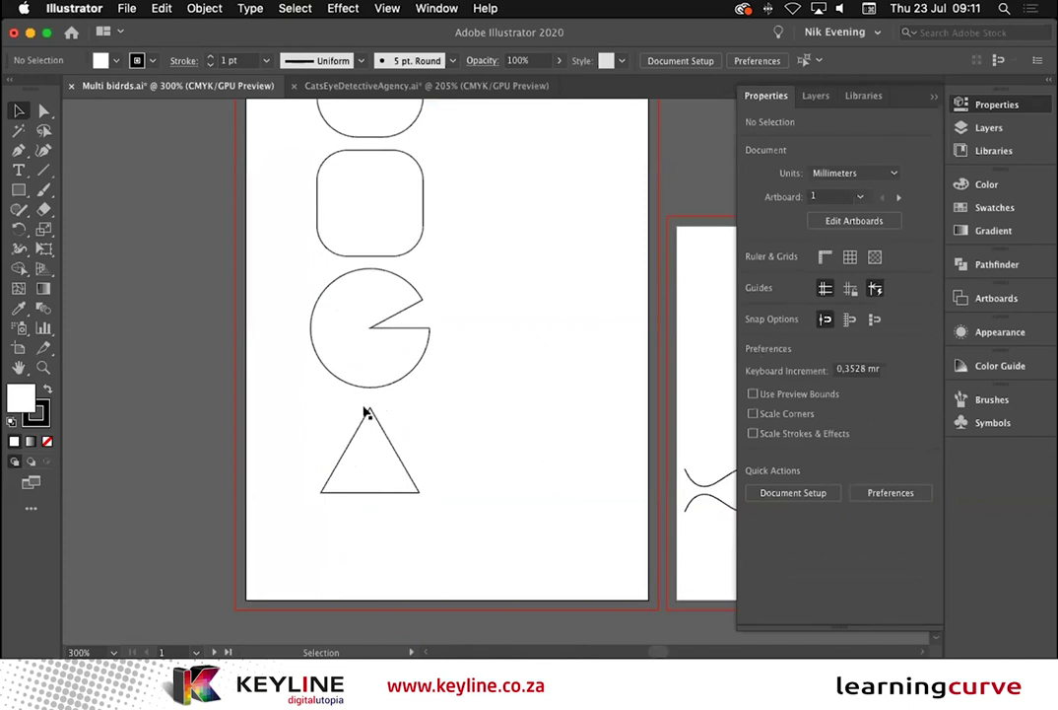
{"action": "left_click", "coordinate": [375, 424]}
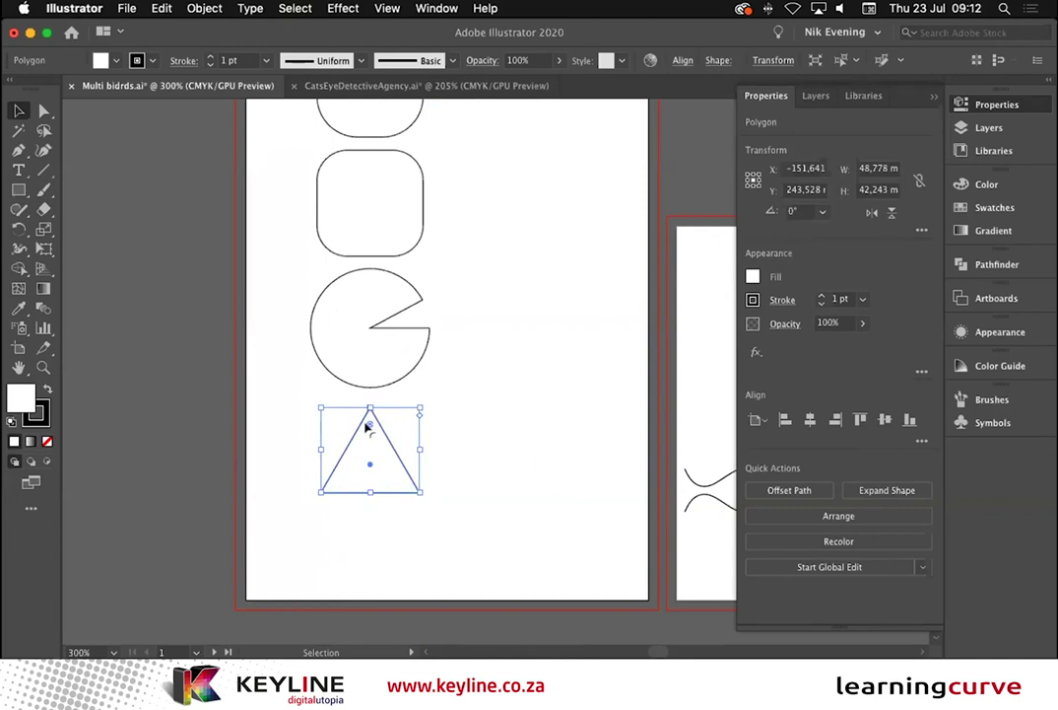
{"action": "left_click_drag", "start_coordinate": [366, 426], "coordinate": [367, 442]}
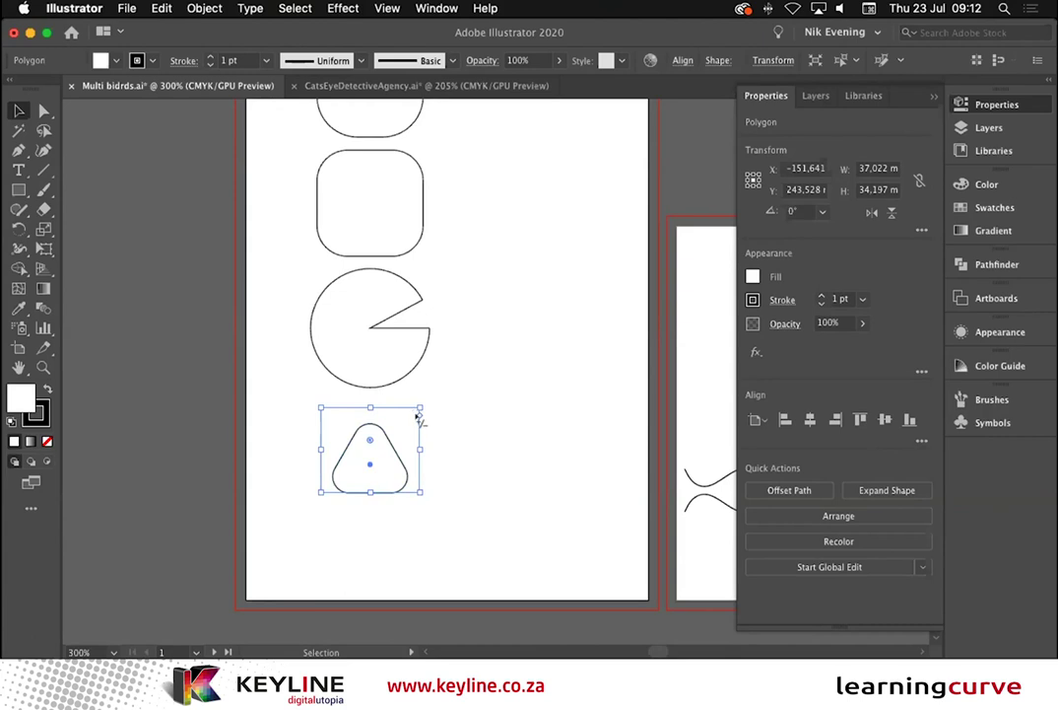
Try the rounded triangle as a five-sided polygon and return its side count to 3.
{"action": "mouse_move", "coordinate": [418, 418]}
{"action": "left_mouse_down"}
{"action": "mouse_move", "coordinate": [421, 373]}
{"action": "mouse_move", "coordinate": [418, 478]}
{"action": "mouse_move", "coordinate": [418, 415]}
{"action": "mouse_move", "coordinate": [421, 433]}
{"action": "left_mouse_up"}
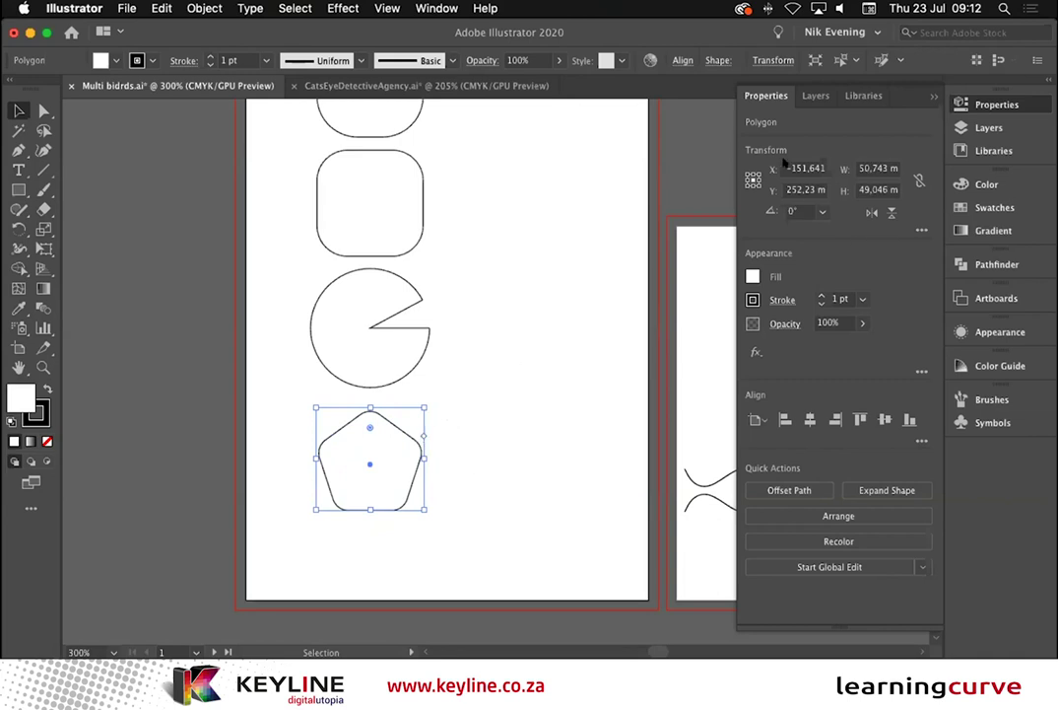
{"action": "left_click", "coordinate": [921, 230]}
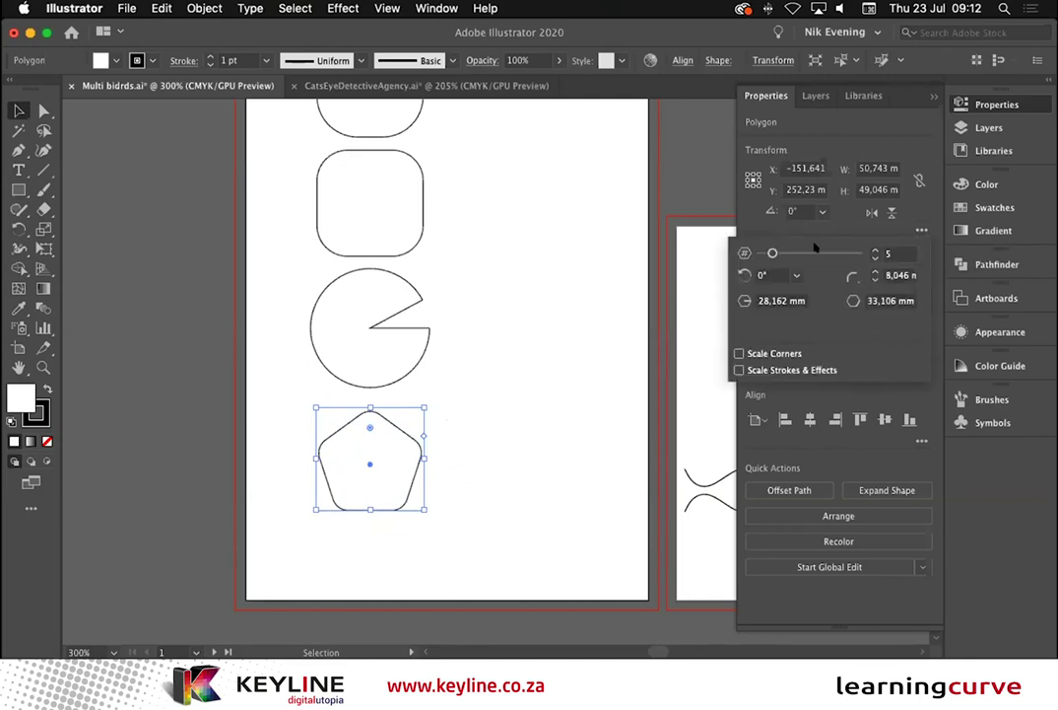
{"action": "mouse_move", "coordinate": [772, 253]}
{"action": "left_mouse_down"}
{"action": "mouse_move", "coordinate": [840, 254]}
{"action": "mouse_move", "coordinate": [761, 252]}
{"action": "left_mouse_up"}
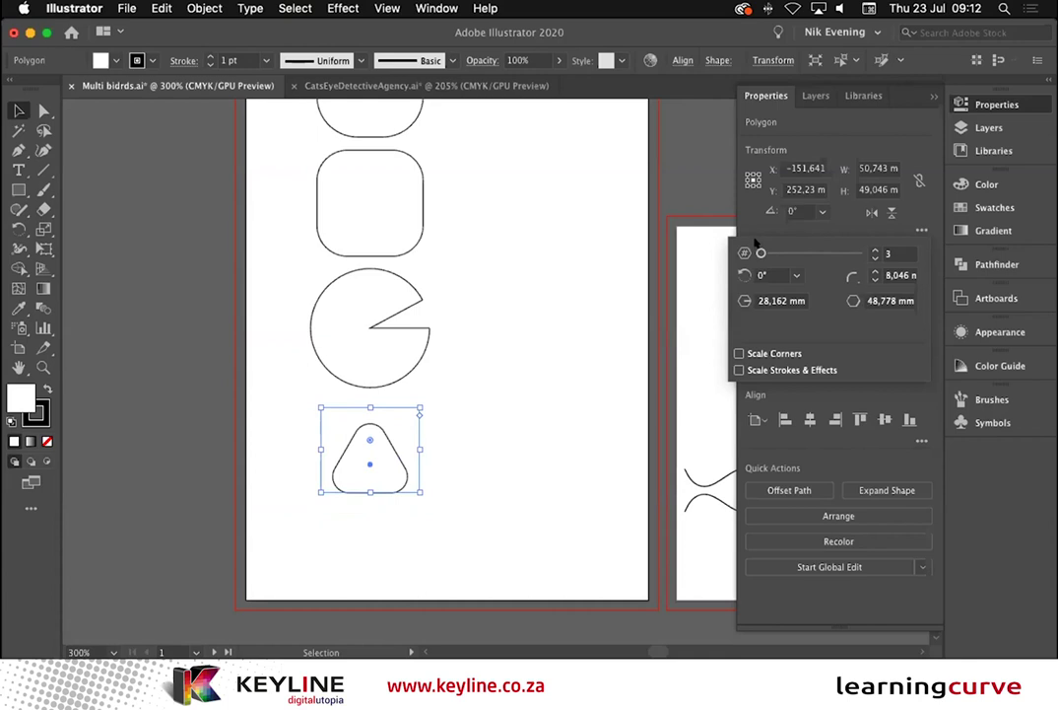
Draw a wavy open path about 61 mm wide and 13 mm high above the fish outline with the Curvature Tool.
{"action": "left_click_drag", "start_coordinate": [656, 447], "coordinate": [305, 343]}
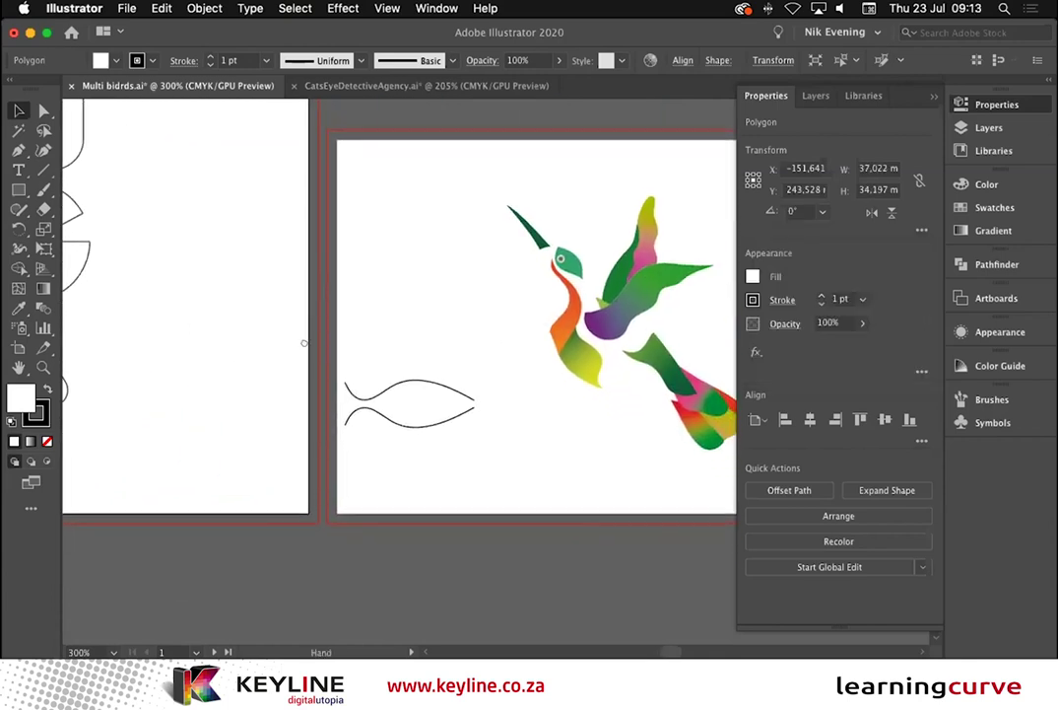
{"action": "key", "text": "super+equal"}
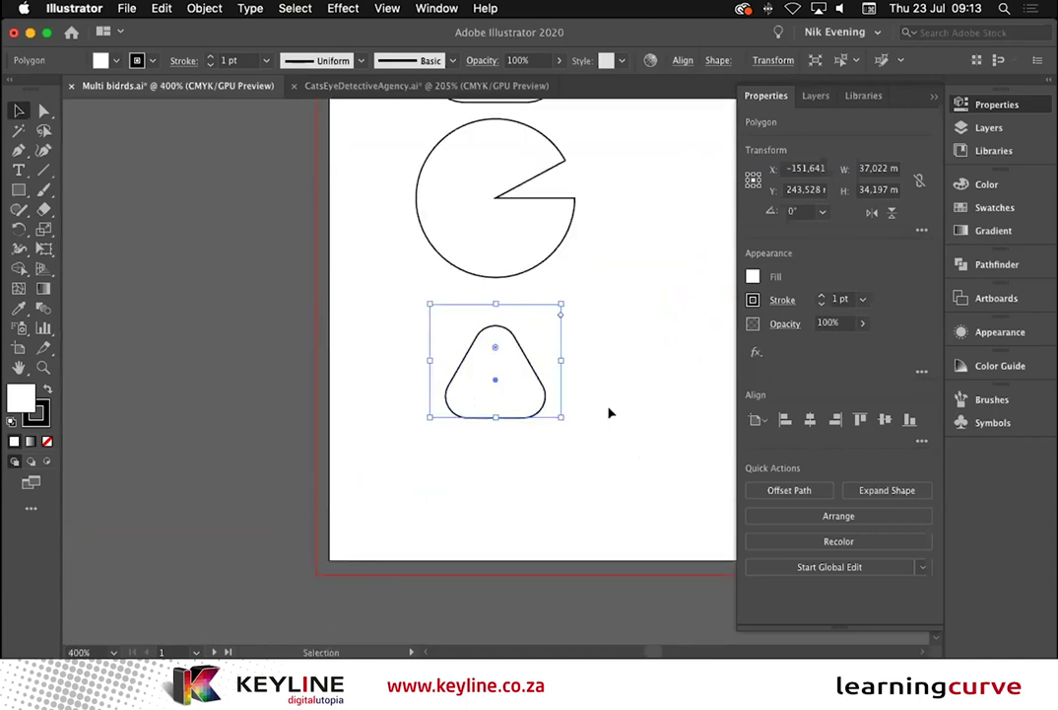
{"action": "left_click_drag", "start_coordinate": [609, 411], "coordinate": [139, 315]}
{"action": "left_click_drag", "start_coordinate": [323, 308], "coordinate": [180, 353]}
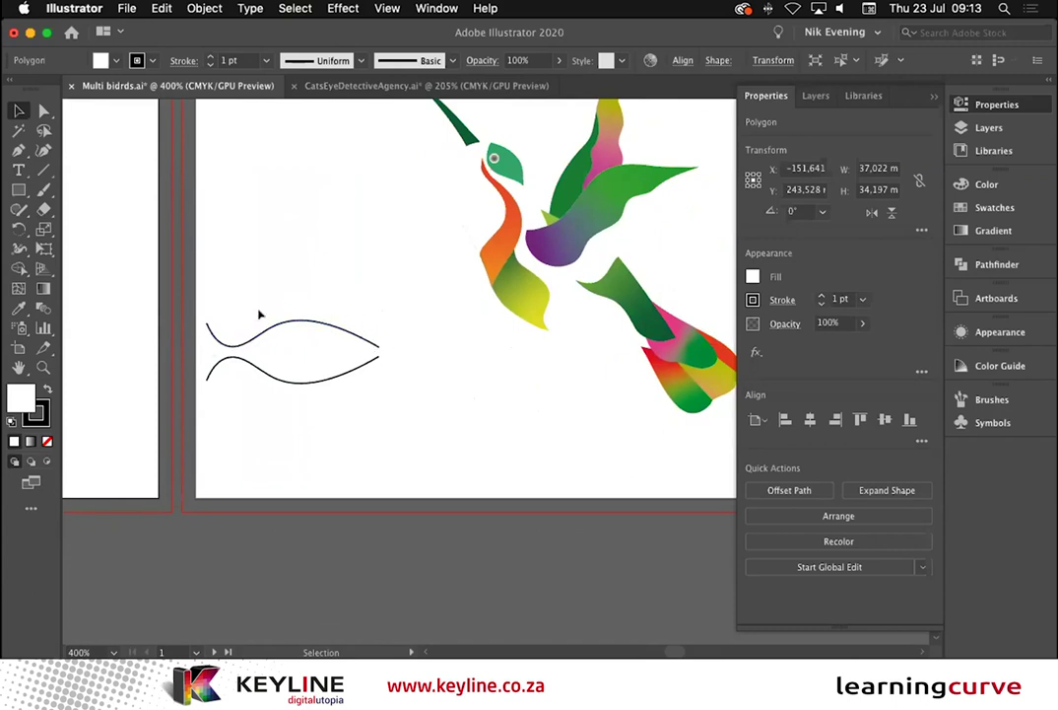
{"action": "left_click", "coordinate": [39, 148]}
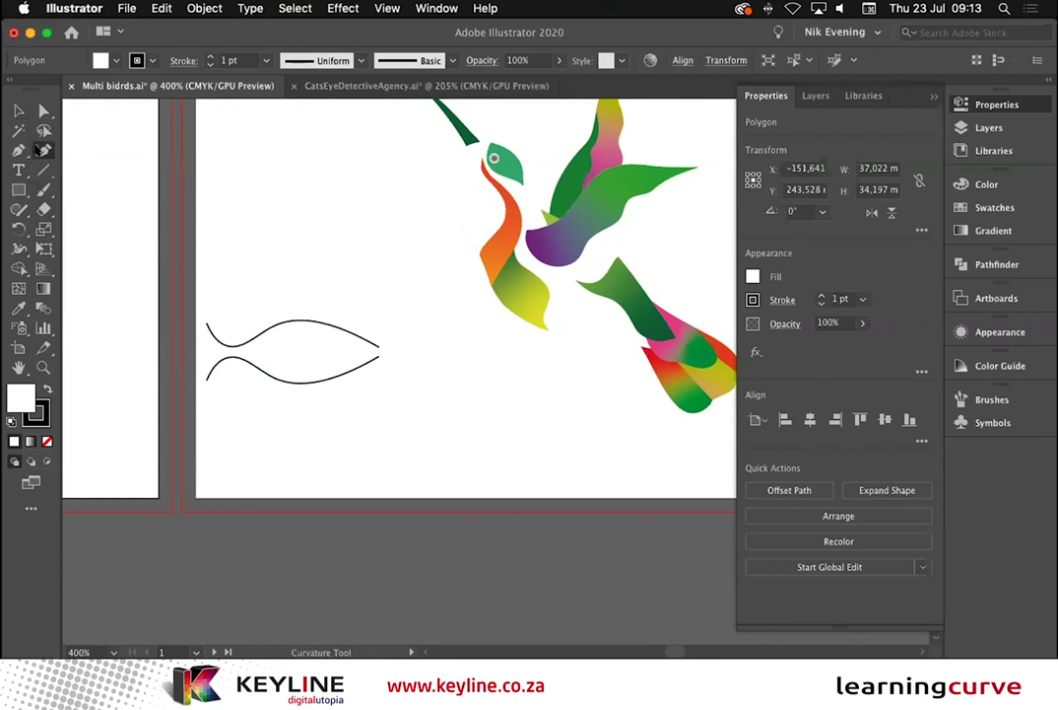
{"action": "left_click", "coordinate": [211, 232]}
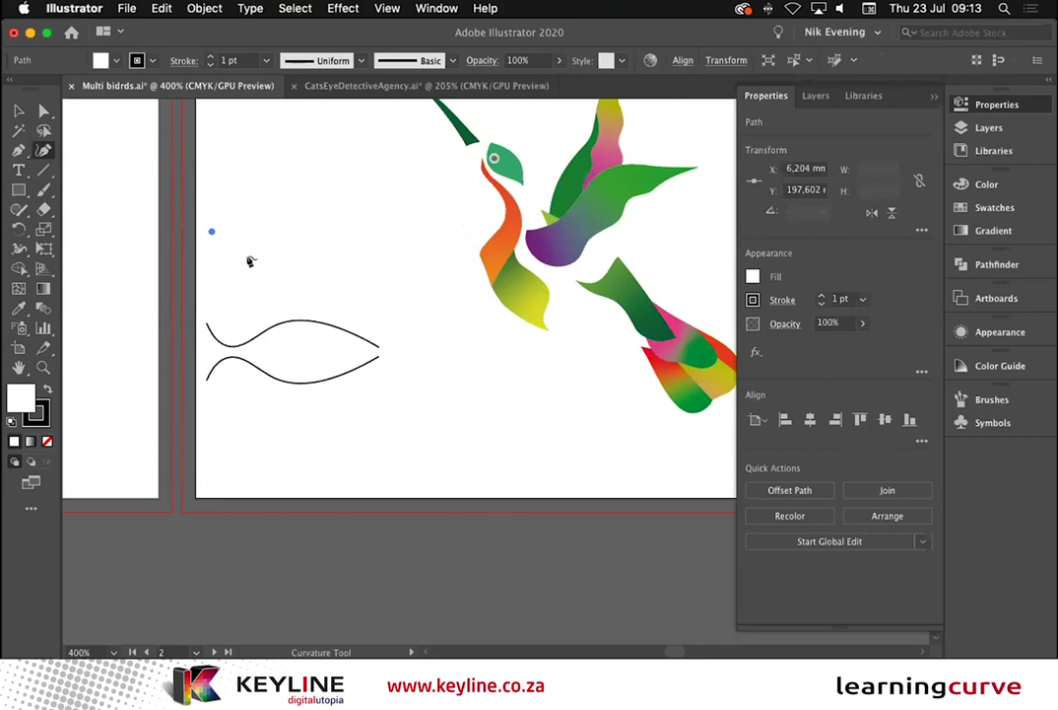
{"action": "left_click", "coordinate": [244, 259]}
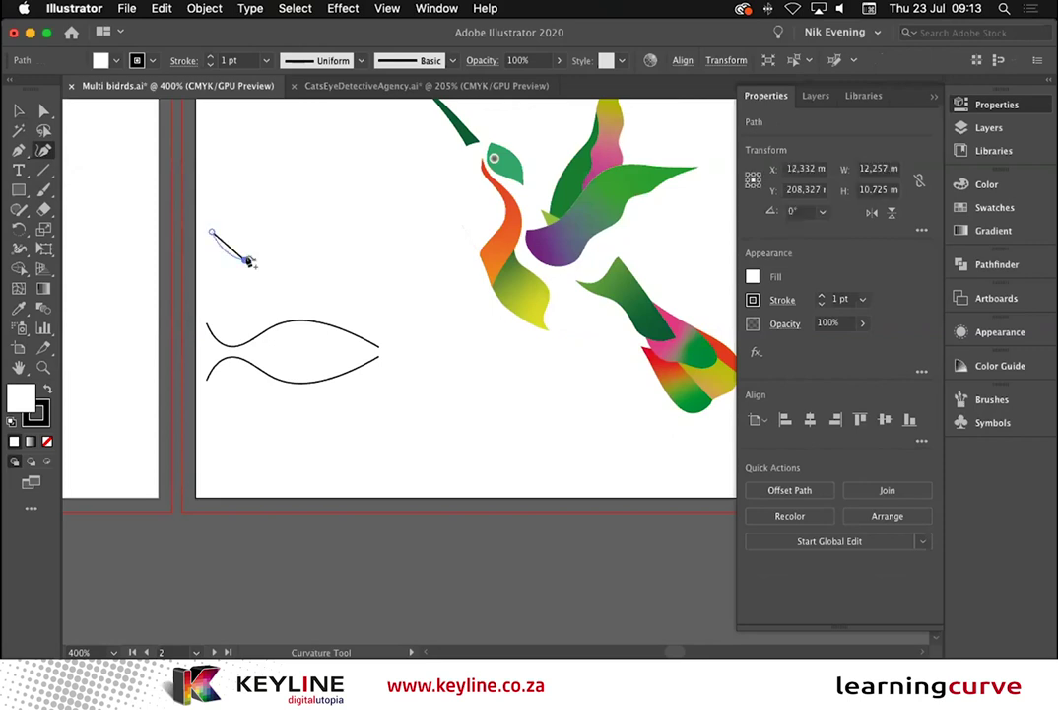
{"action": "left_click", "coordinate": [295, 229]}
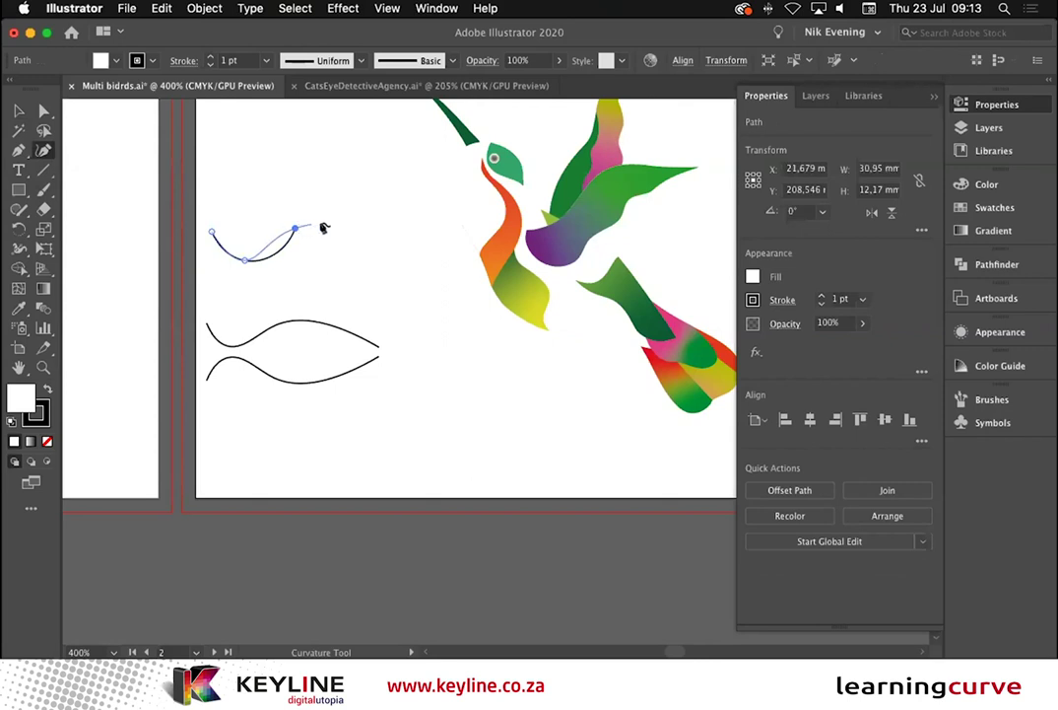
{"action": "left_click", "coordinate": [377, 249]}
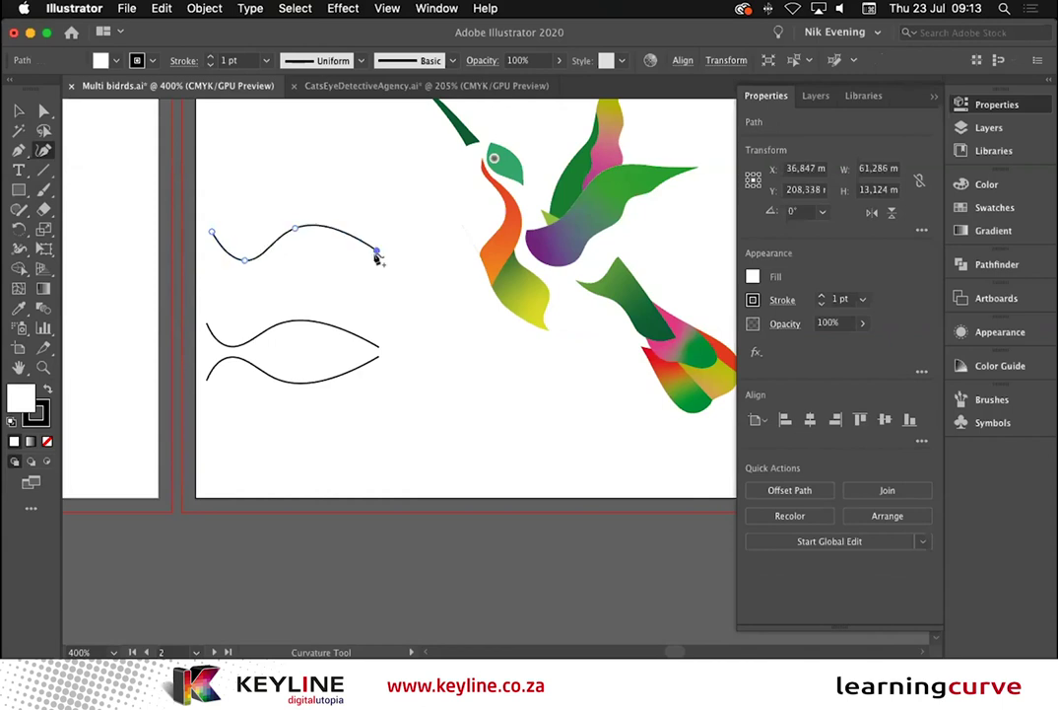
{"action": "left_click", "coordinate": [19, 110]}
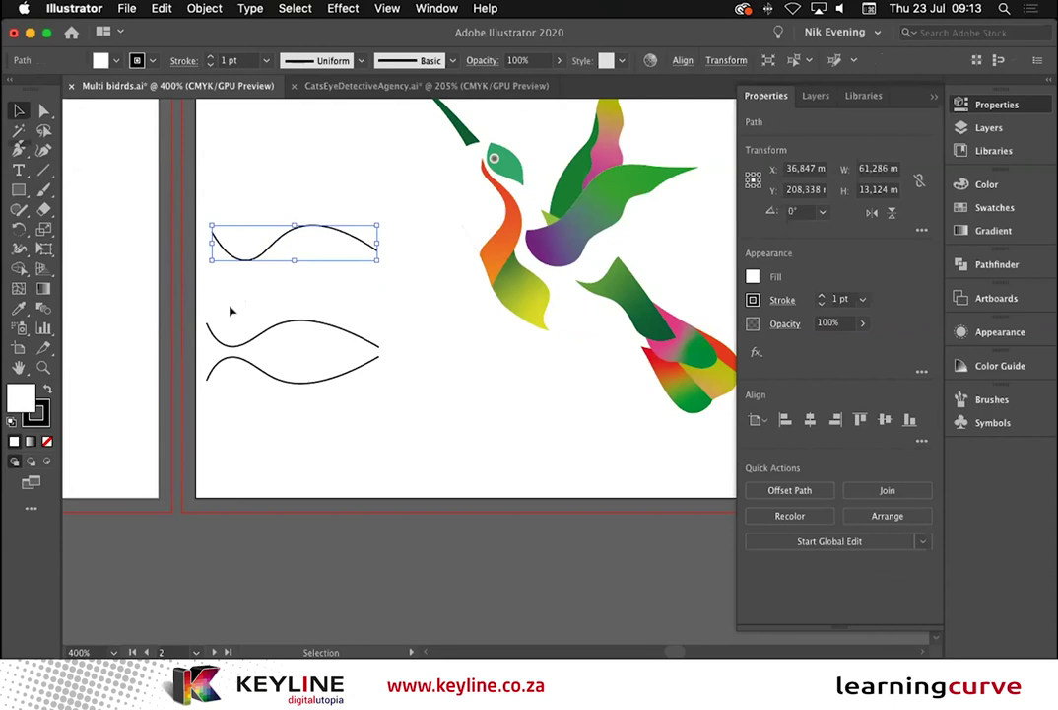
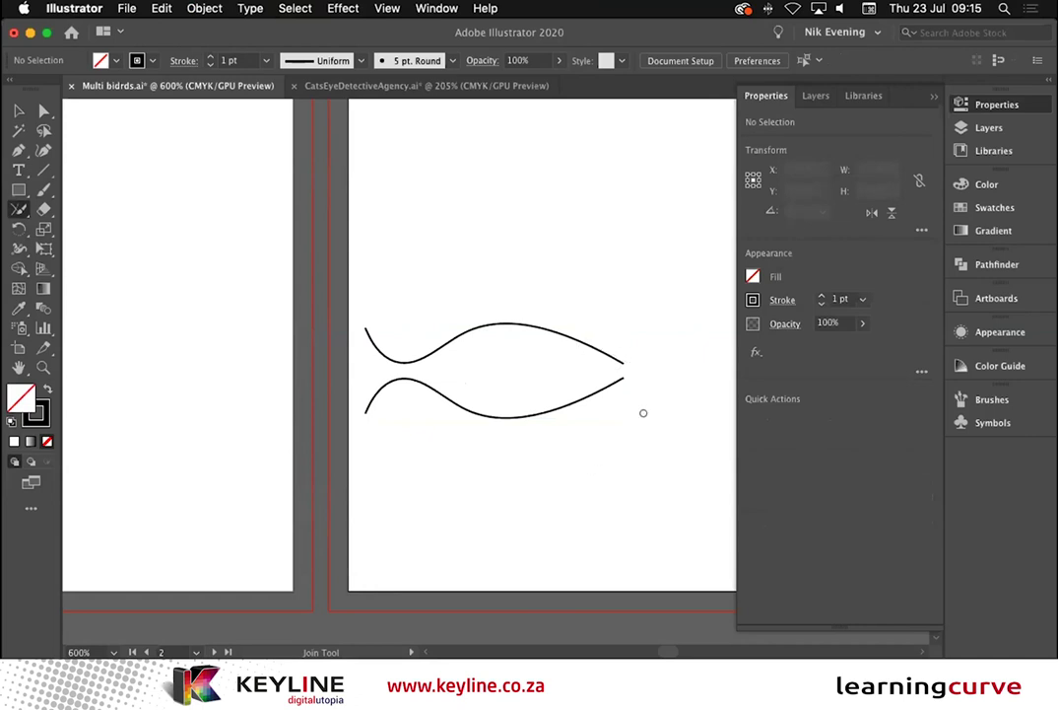
Close the fish outline by joining the two curves at the nose and at the tail with the Join Tool.
{"action": "left_click_drag", "start_coordinate": [617, 355], "coordinate": [617, 377]}
{"action": "mouse_move", "coordinate": [363, 326]}
{"action": "left_mouse_down"}
{"action": "mouse_move", "coordinate": [377, 419]}
{"action": "mouse_move", "coordinate": [367, 406]}
{"action": "left_mouse_up"}
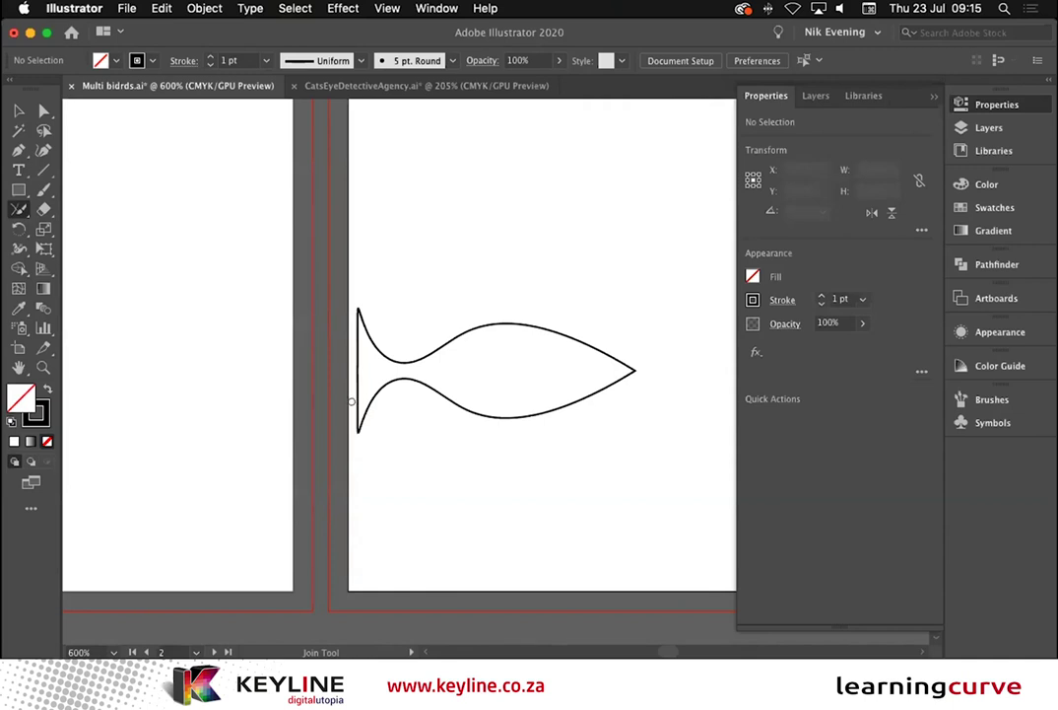
{"action": "left_click", "coordinate": [19, 110]}
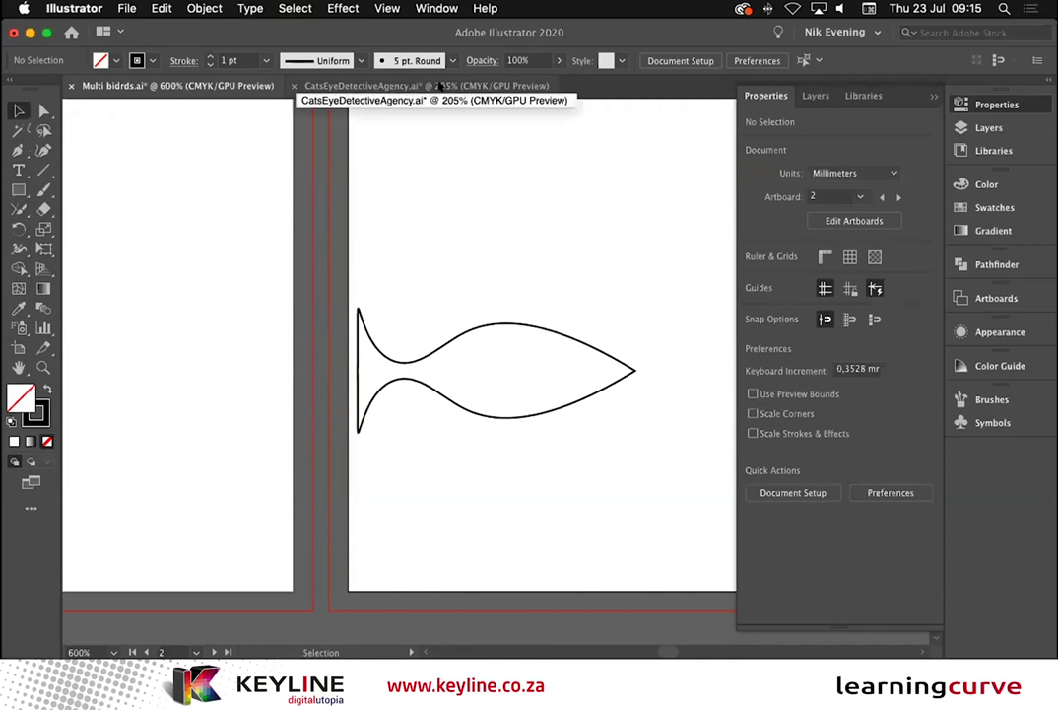
Switch to the CatsEyeDetectiveAgency.ai document and set its units to Millimeters.
{"action": "left_click", "coordinate": [440, 87]}
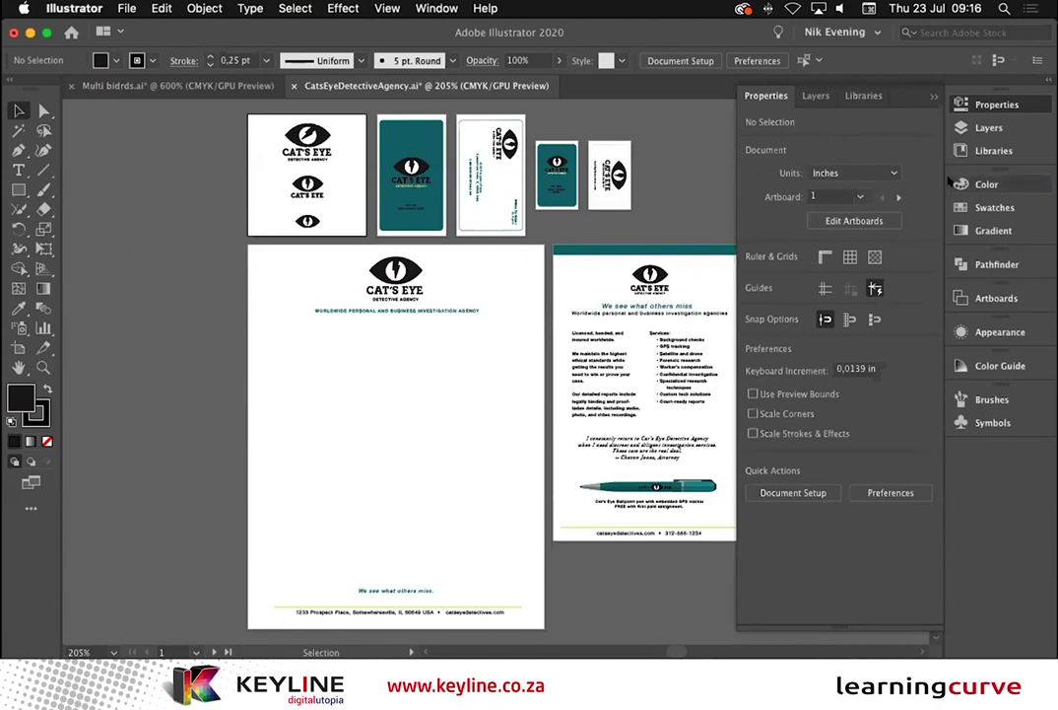
{"action": "left_click", "coordinate": [861, 175]}
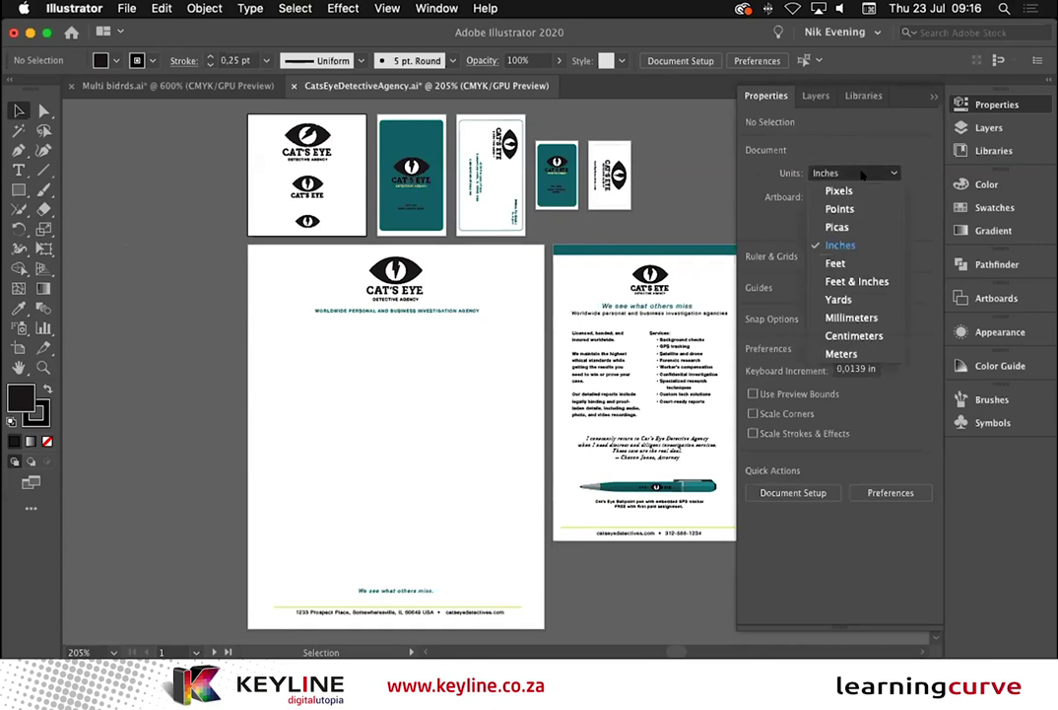
{"action": "left_click", "coordinate": [850, 318]}
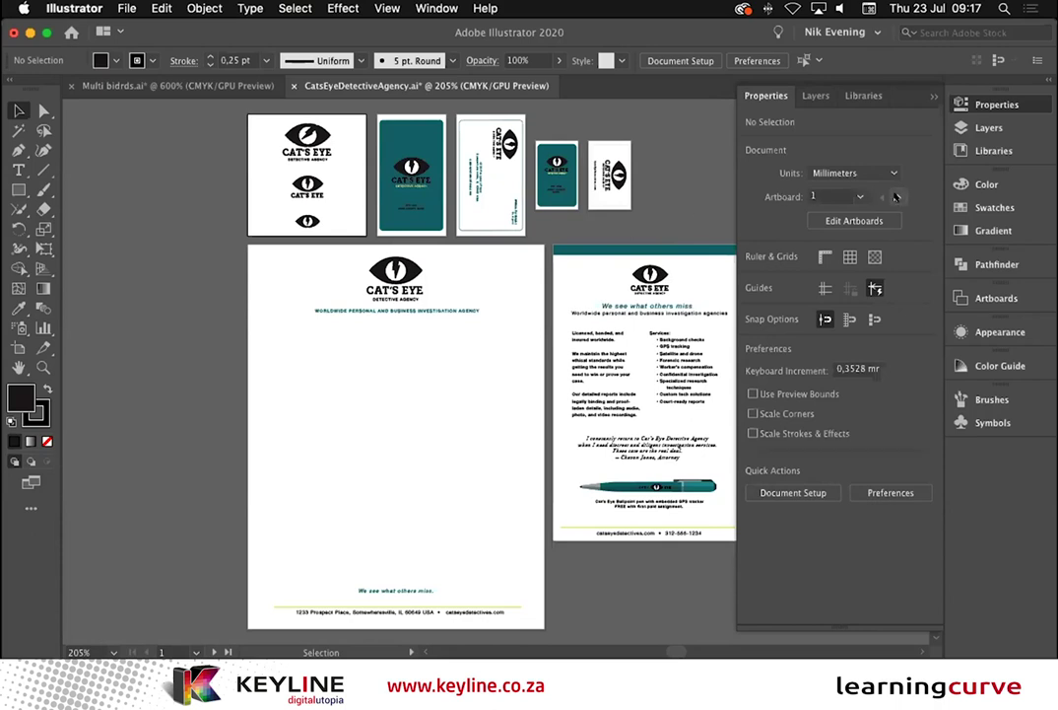
Step through the document's artboards up to artboard 7 and return to artboard 1.
{"action": "left_click", "coordinate": [895, 197]}
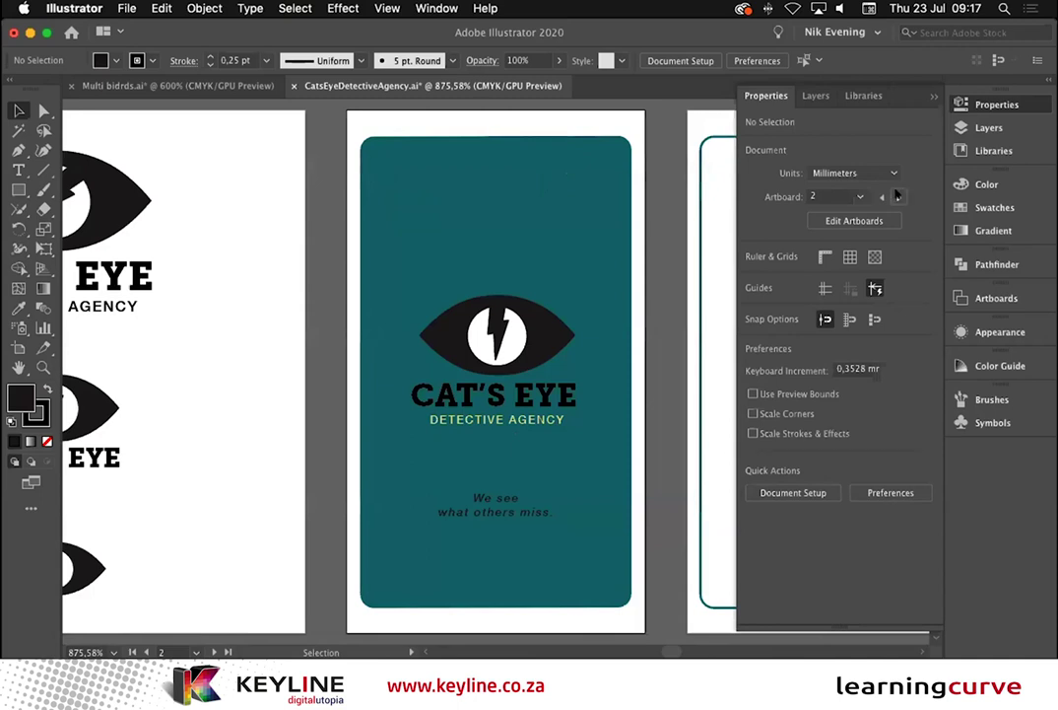
{"action": "left_click", "coordinate": [897, 196]}
{"action": "left_click", "coordinate": [897, 196]}
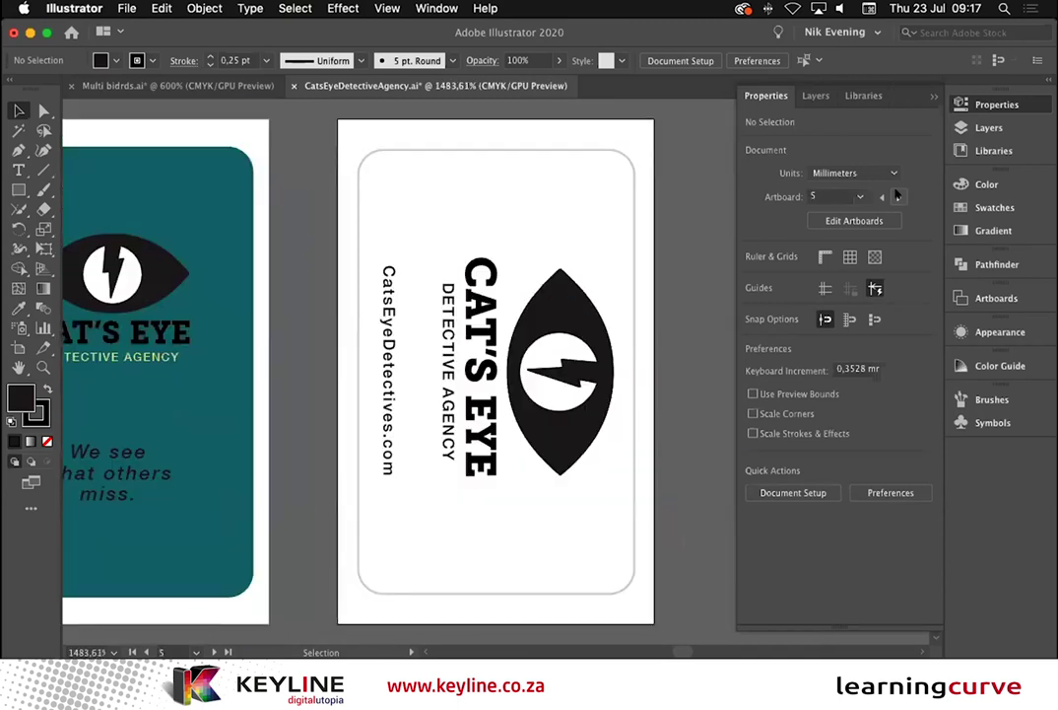
{"action": "left_click", "coordinate": [897, 196]}
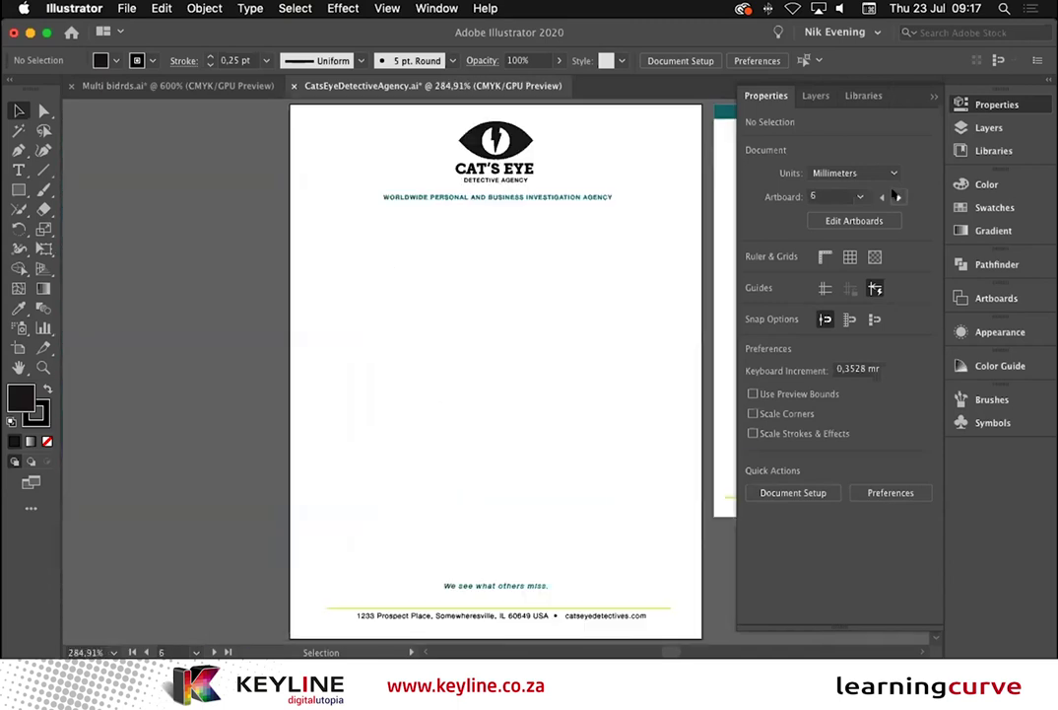
{"action": "left_click", "coordinate": [893, 197]}
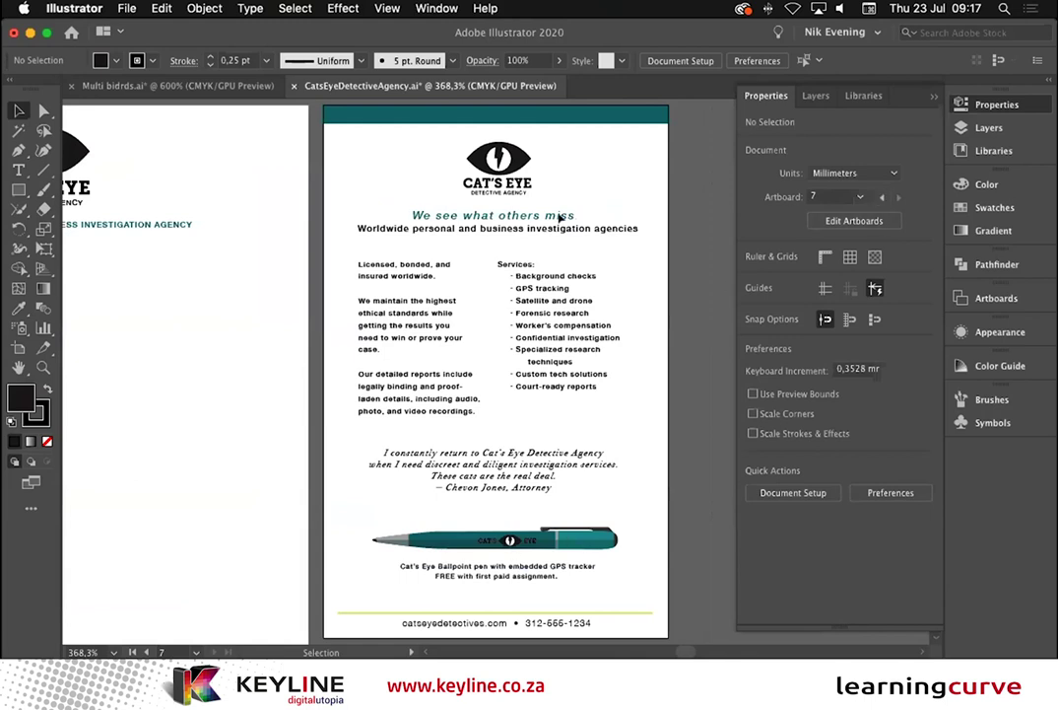
{"action": "left_click", "coordinate": [858, 197]}
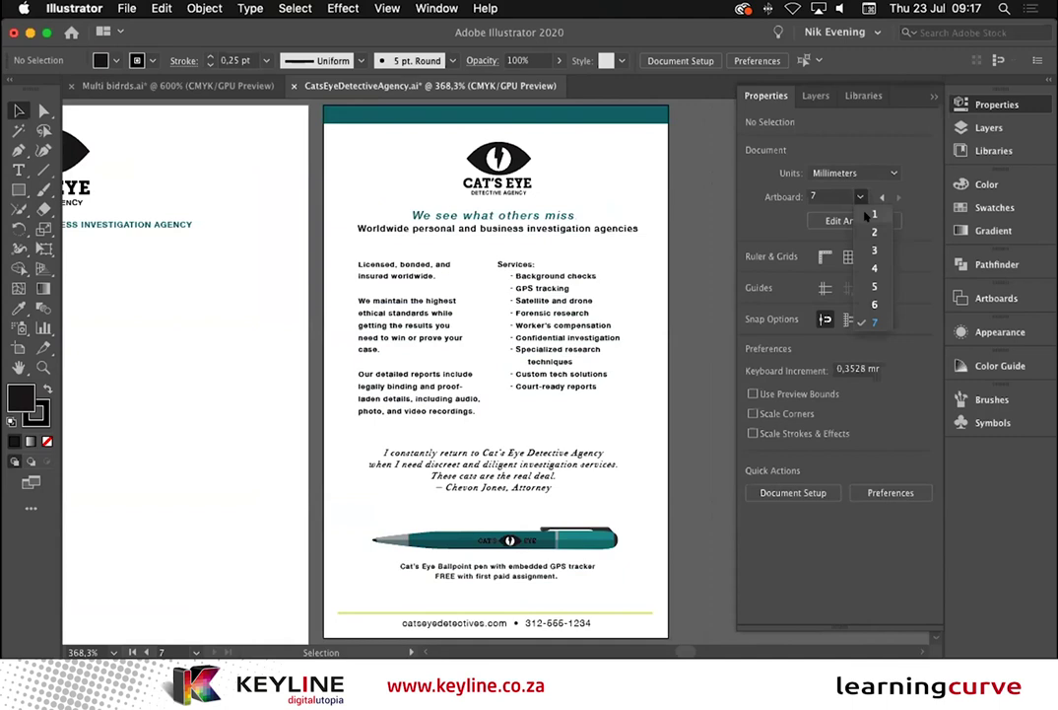
{"action": "left_click", "coordinate": [870, 214]}
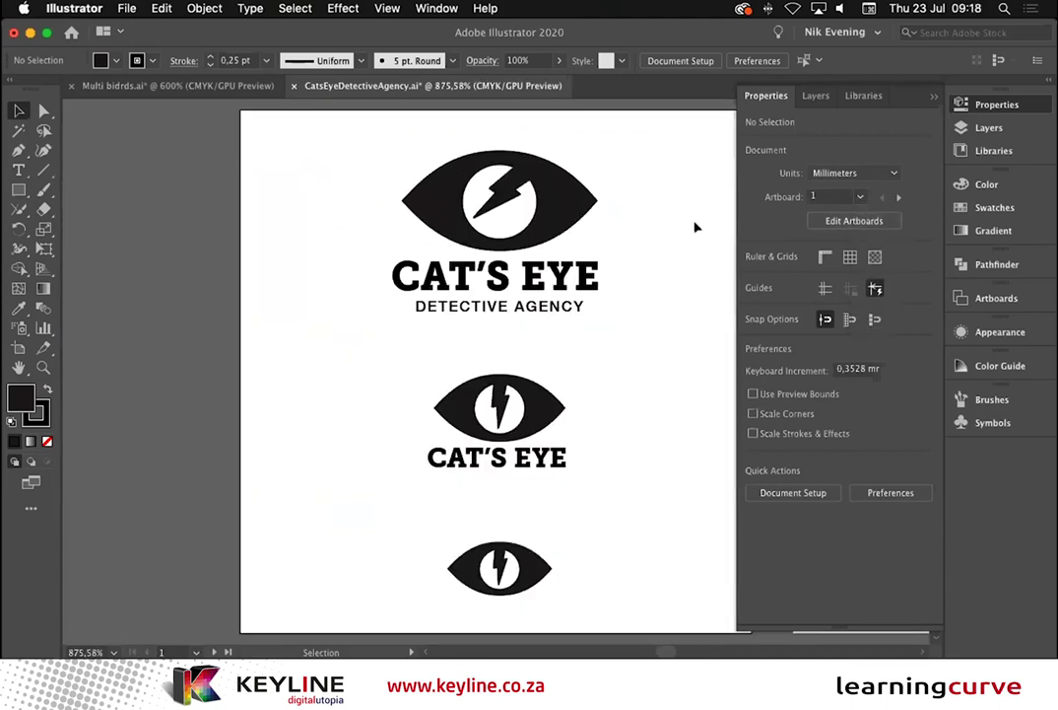
Rearrange all the artboards into a single row, with 20 mm spacing and the artwork moving along.
{"action": "left_click", "coordinate": [843, 220]}
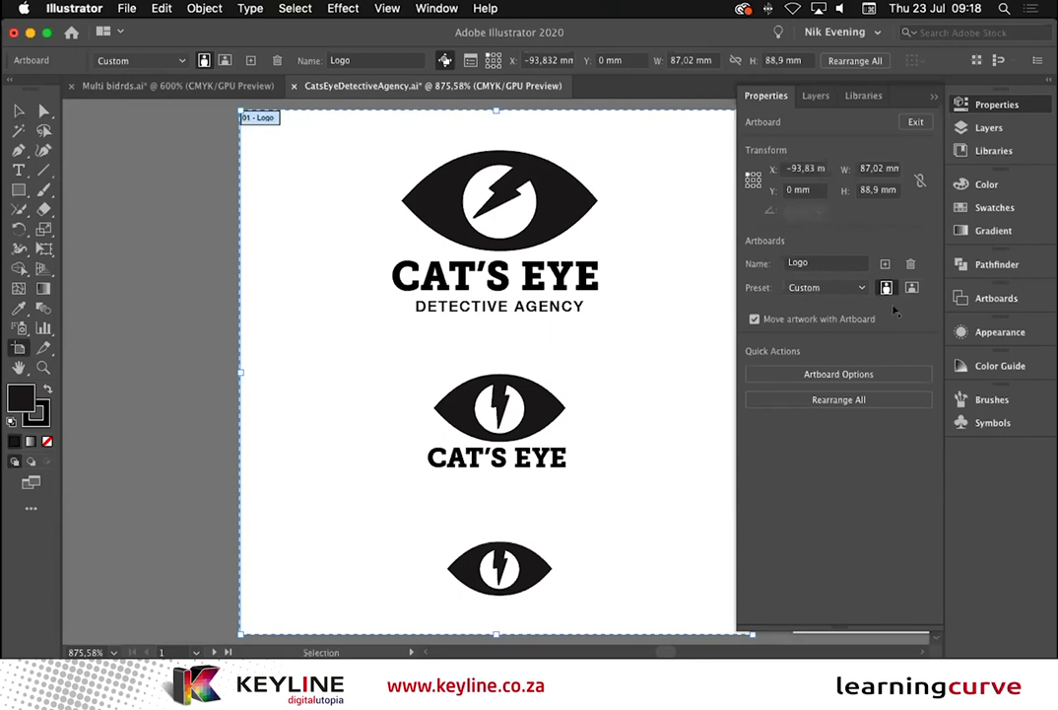
{"action": "key", "text": "super+alt+0"}
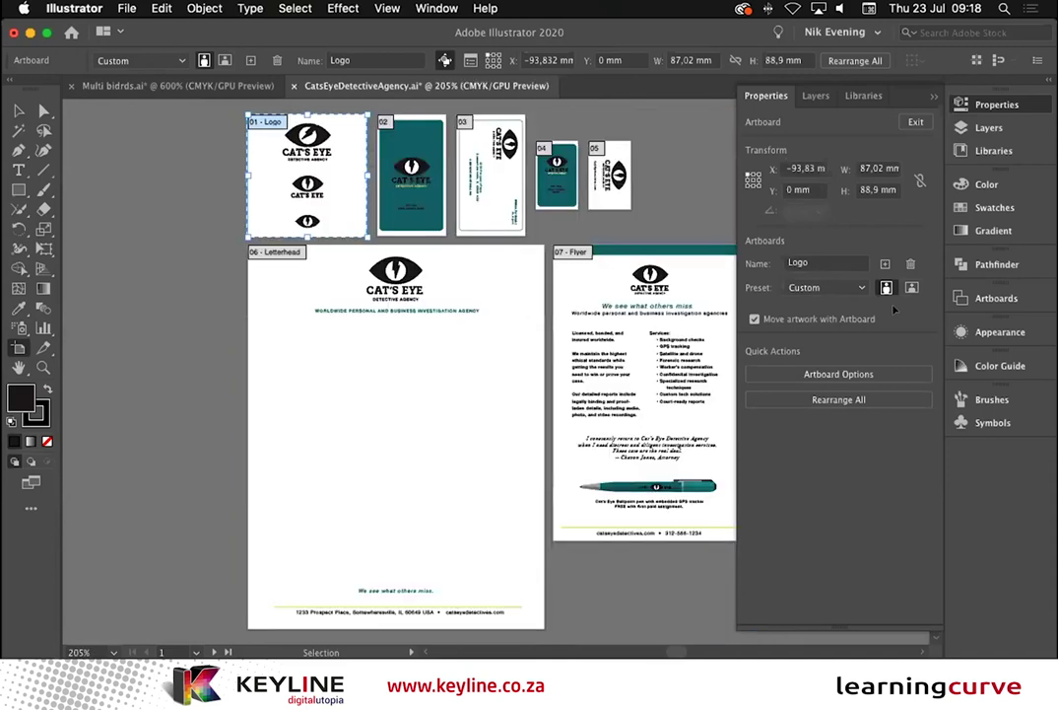
{"action": "left_click", "coordinate": [853, 402]}
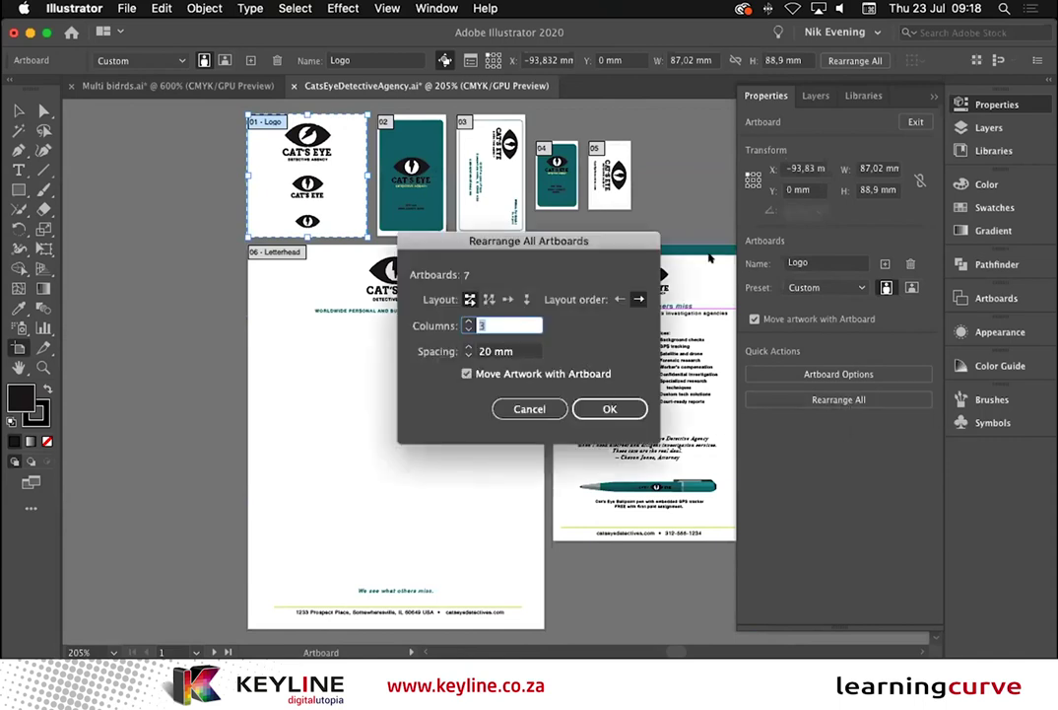
{"action": "left_click_drag", "start_coordinate": [579, 246], "coordinate": [584, 361]}
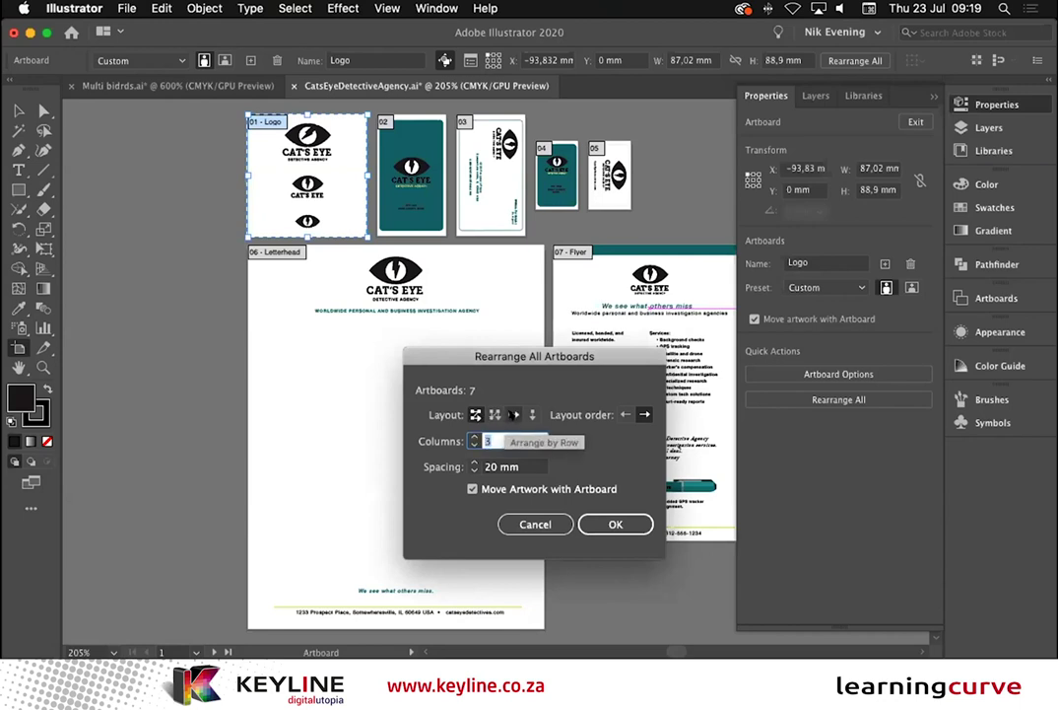
{"action": "left_click", "coordinate": [514, 415]}
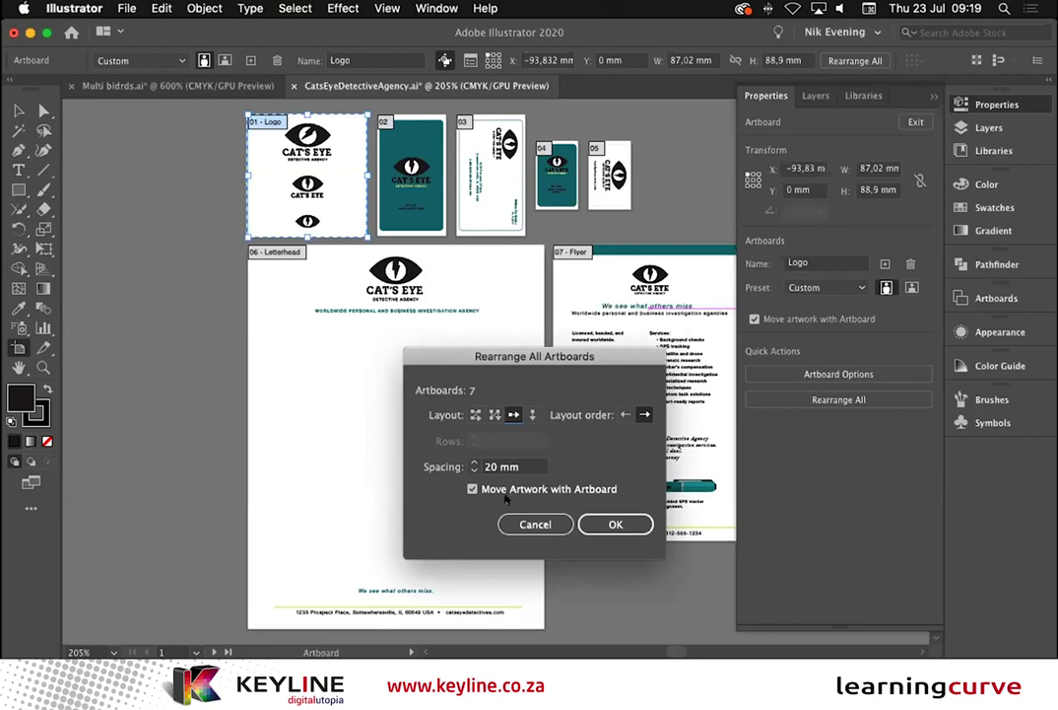
{"action": "left_click", "coordinate": [615, 525]}
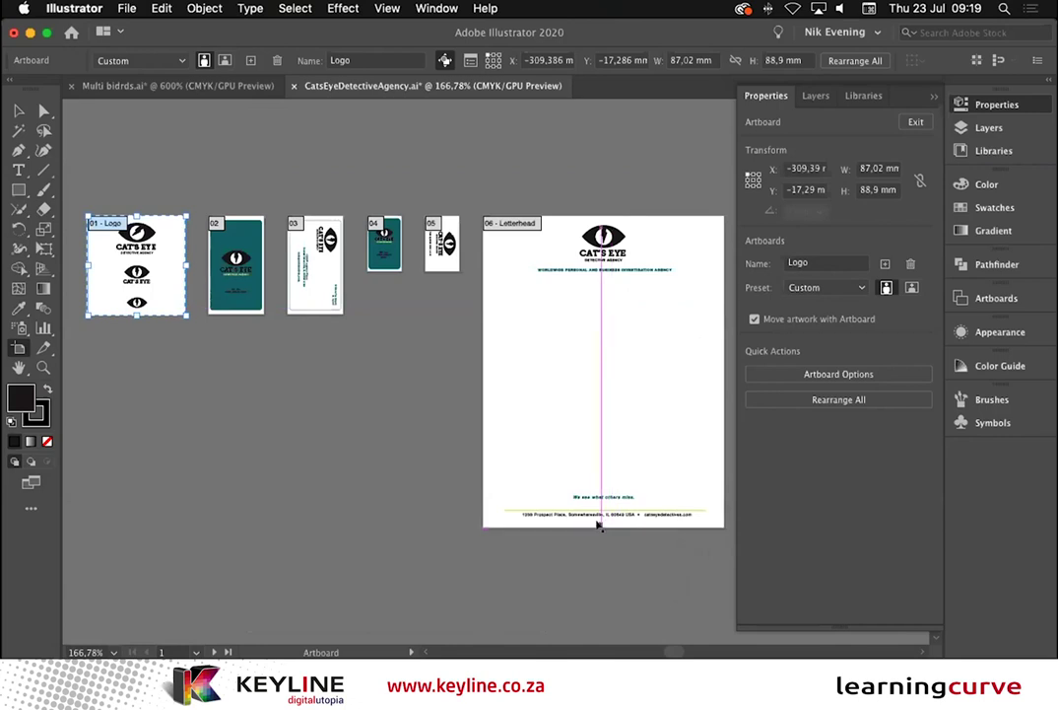
Rearrange all artboards again with the spacing set to 30 mm and leave artboard editing.
{"action": "left_click", "coordinate": [839, 399]}
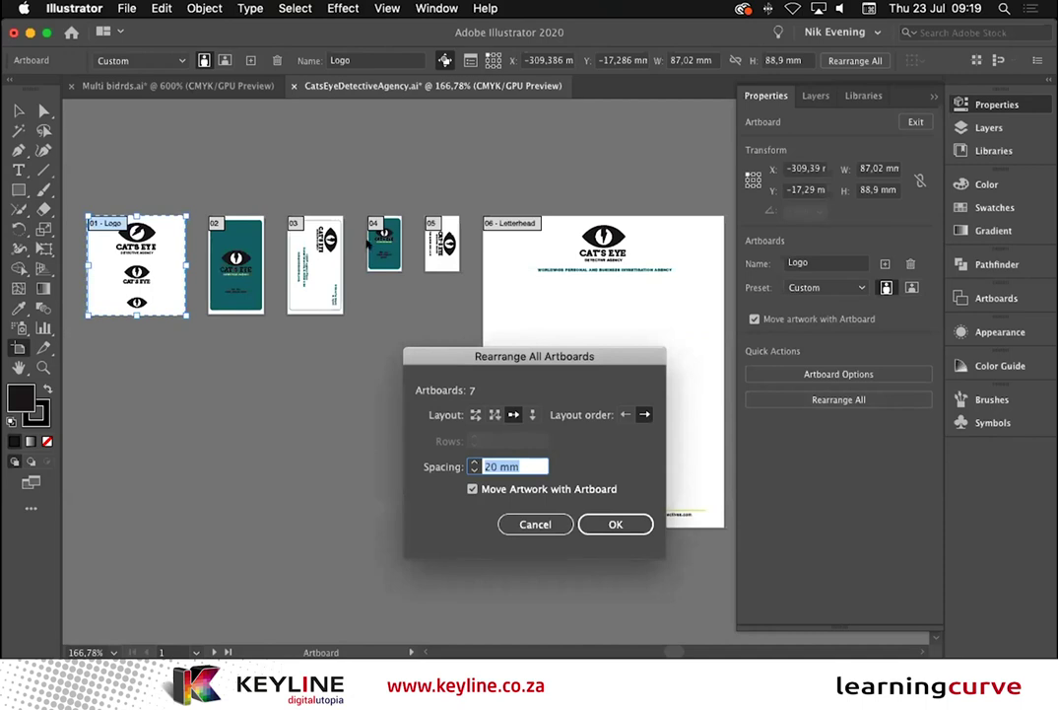
{"action": "left_click", "coordinate": [487, 466]}
{"action": "key", "text": "BackSpace"}
{"action": "type", "text": "3"}
{"action": "key", "text": "Tab"}
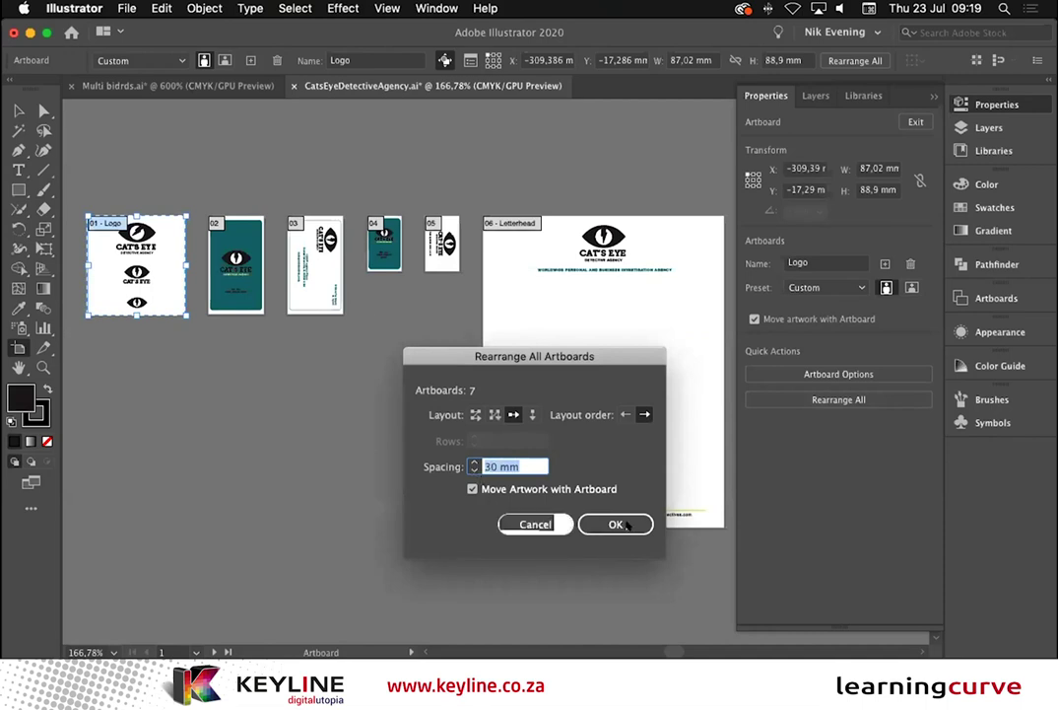
{"action": "left_click", "coordinate": [619, 524]}
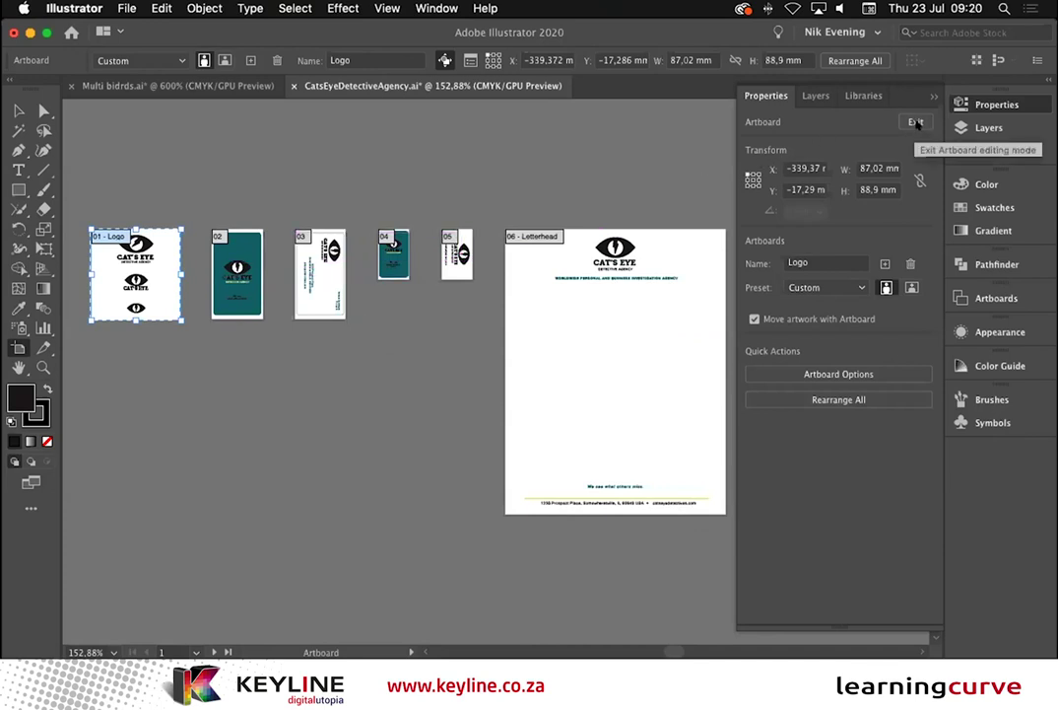
{"action": "left_click", "coordinate": [916, 122]}
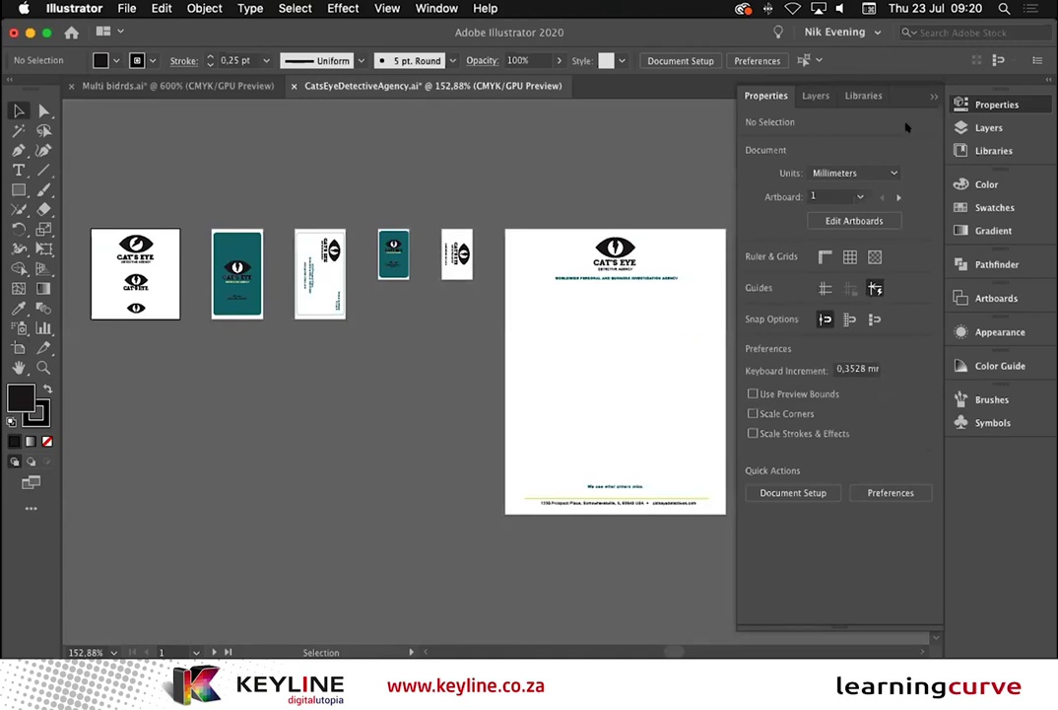
Show the rulers and place a horizontal ruler guide across the upper half of the letterhead artboard.
{"action": "left_click", "coordinate": [825, 258]}
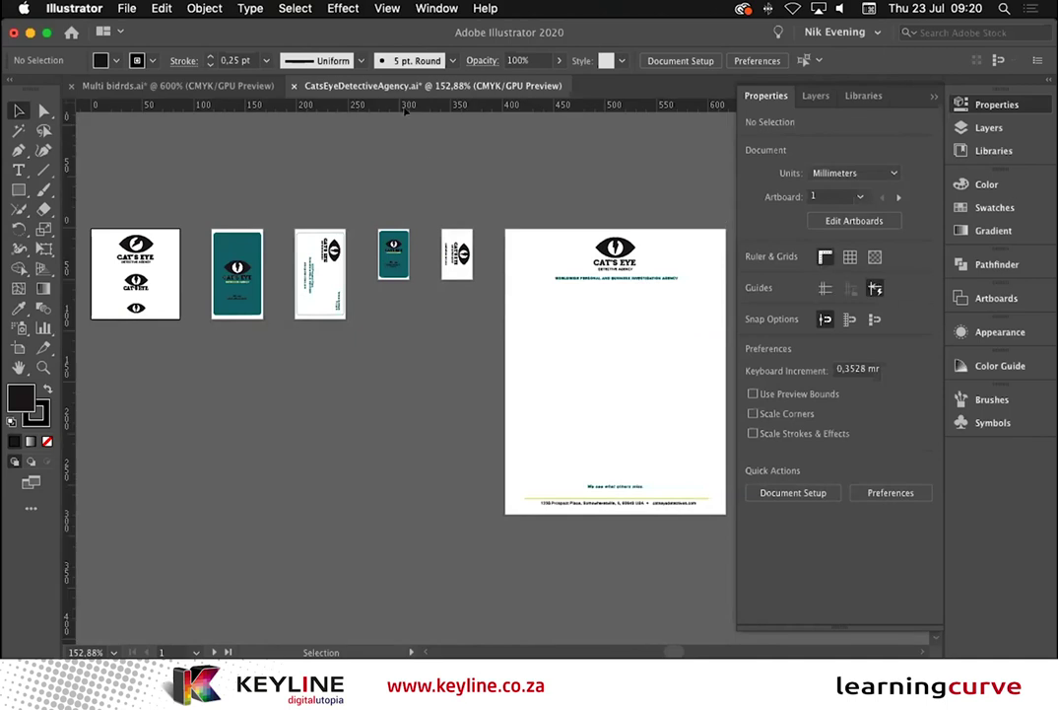
{"action": "left_click", "coordinate": [610, 310]}
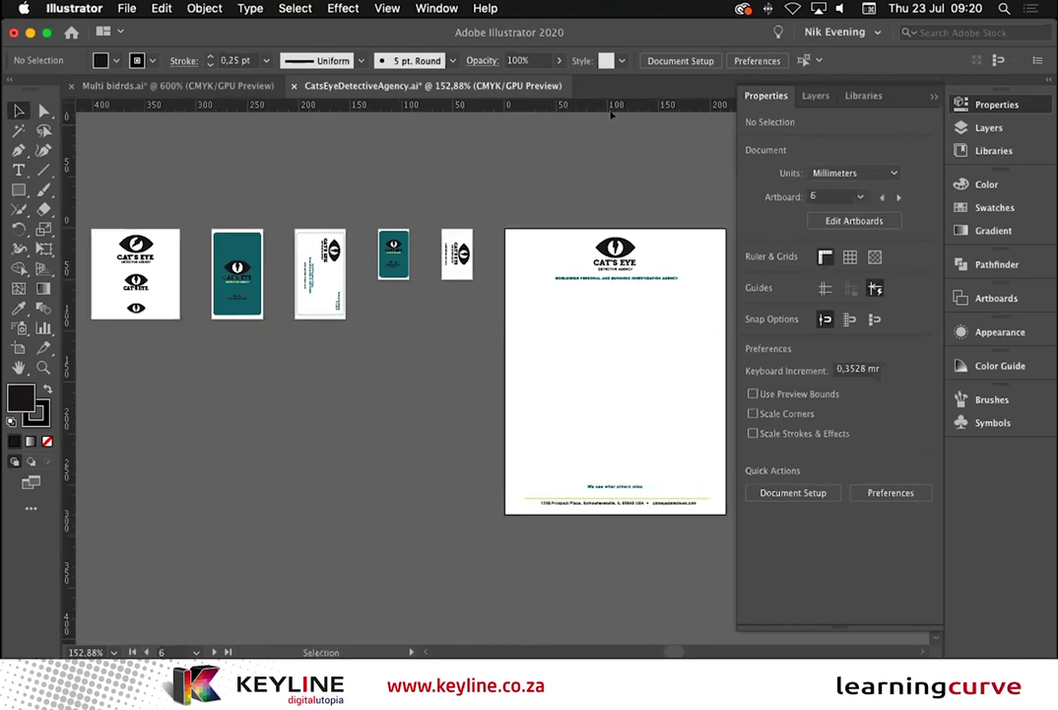
{"action": "left_click_drag", "start_coordinate": [615, 169], "coordinate": [615, 332]}
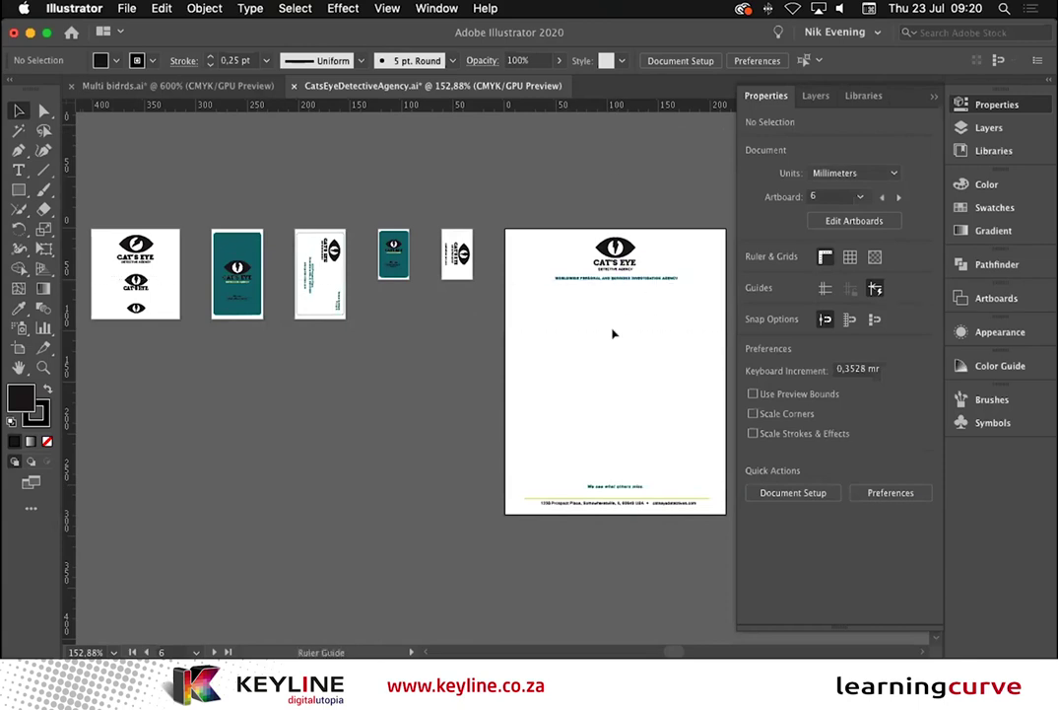
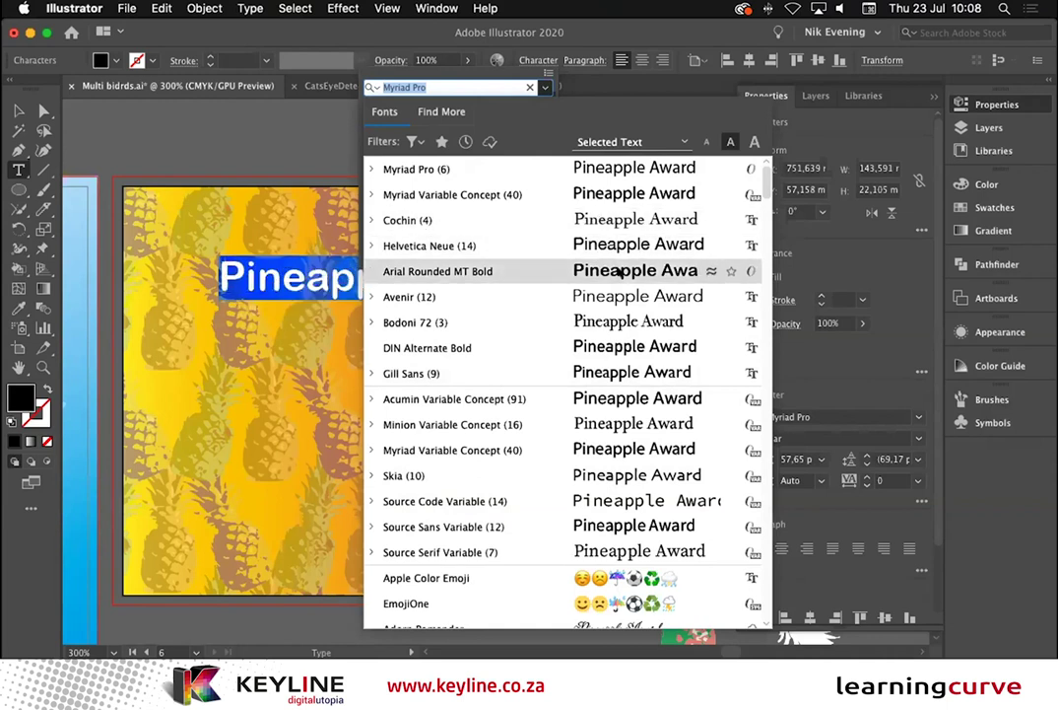
Keep Selected Text as the font preview sample and browse the font list for the Pineapple Award heading.
{"action": "left_click", "coordinate": [654, 141]}
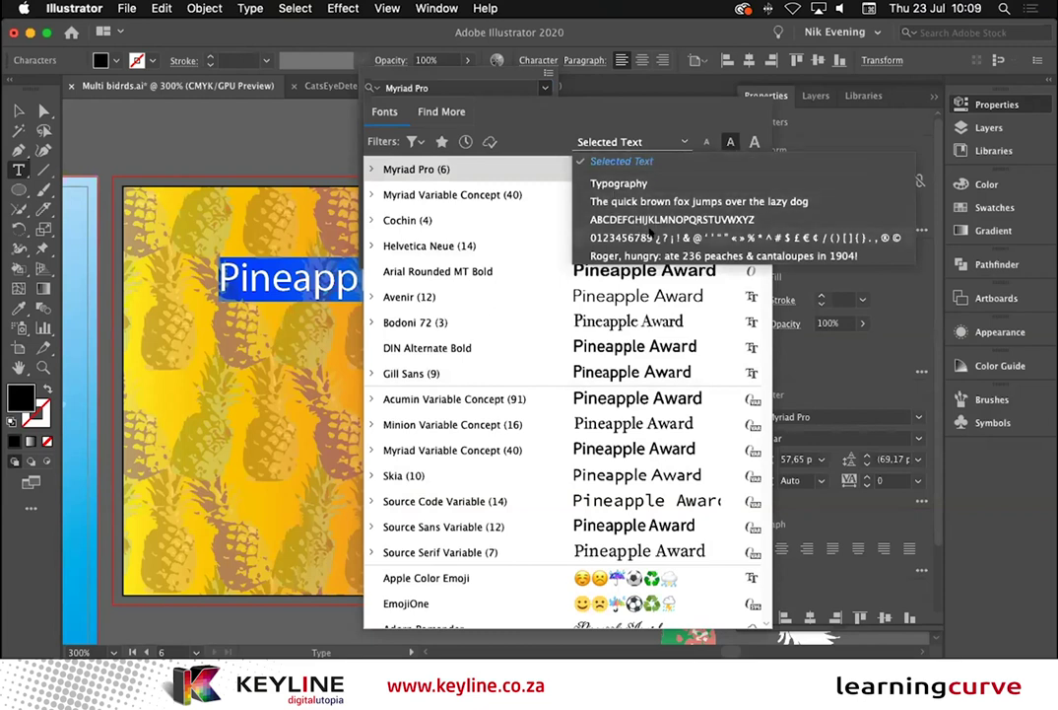
{"action": "left_click", "coordinate": [617, 163]}
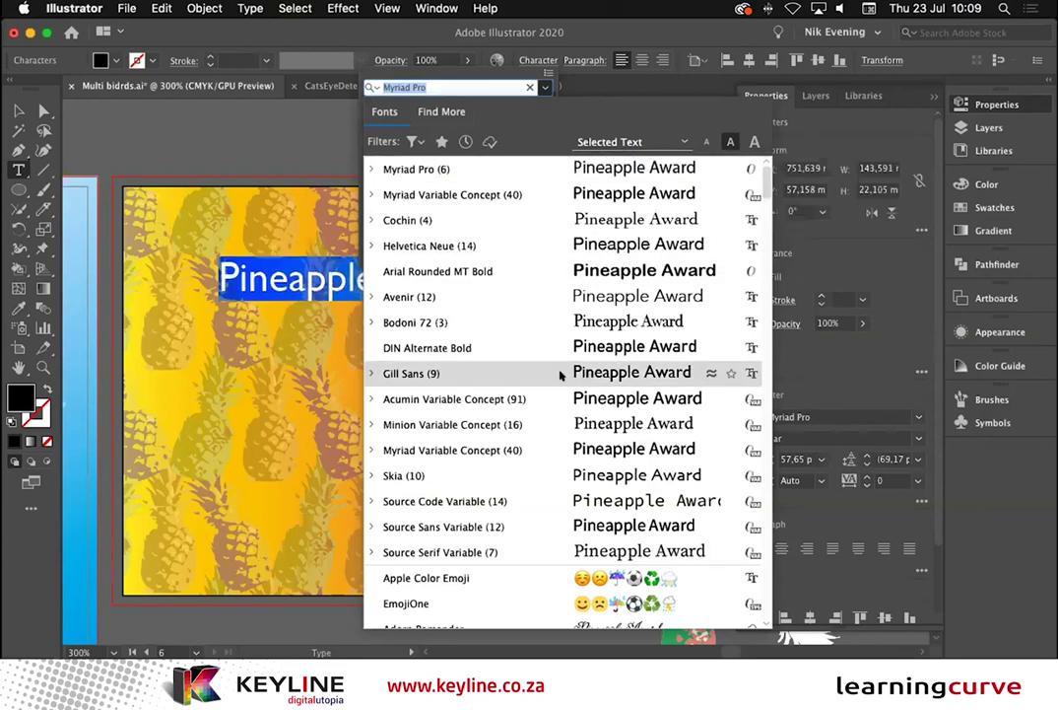
{"action": "scroll", "coordinate": [560, 375], "scroll_direction": "down", "scroll_amount": 10}
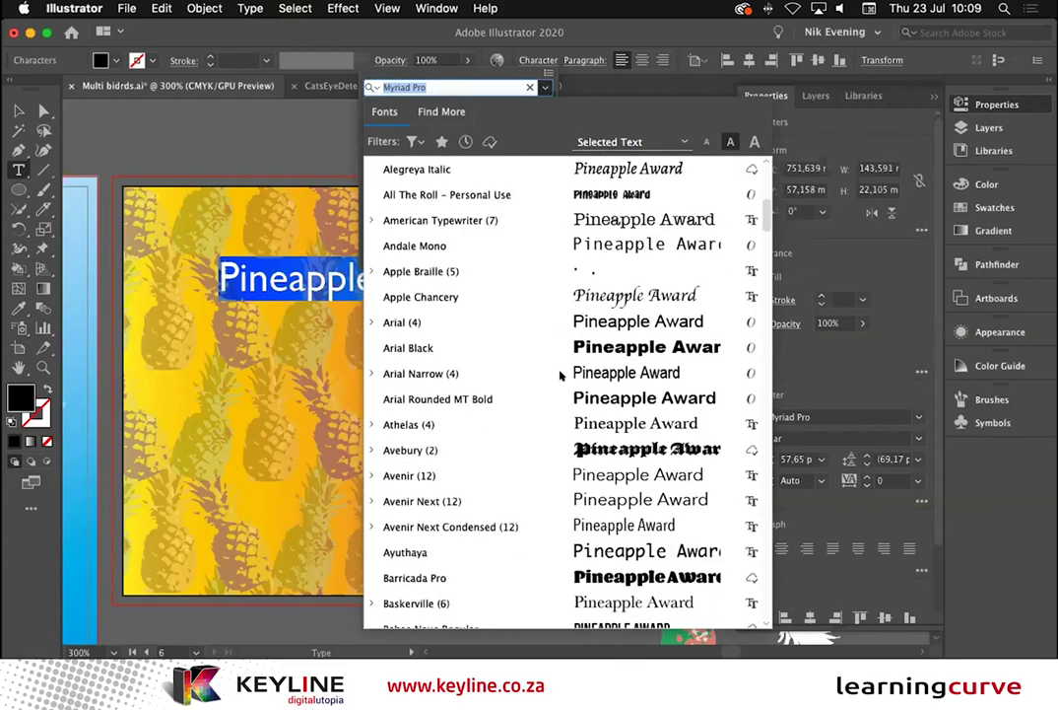
{"action": "scroll", "coordinate": [560, 374], "scroll_direction": "down", "scroll_amount": 15}
{"action": "scroll", "coordinate": [558, 374], "scroll_direction": "up", "scroll_amount": 20}
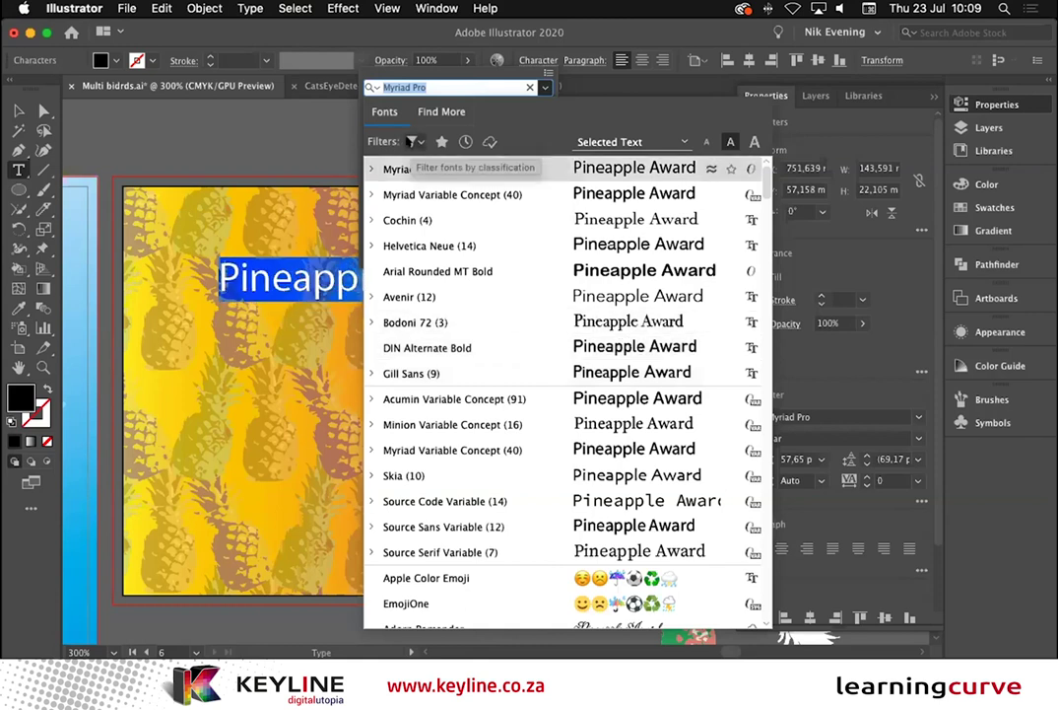
Reopen the heading's font list, filter it to Sans Serif fonts and browse the matching typefaces.
{"action": "key", "text": "Escape"}
{"action": "left_click", "coordinate": [539, 61]}
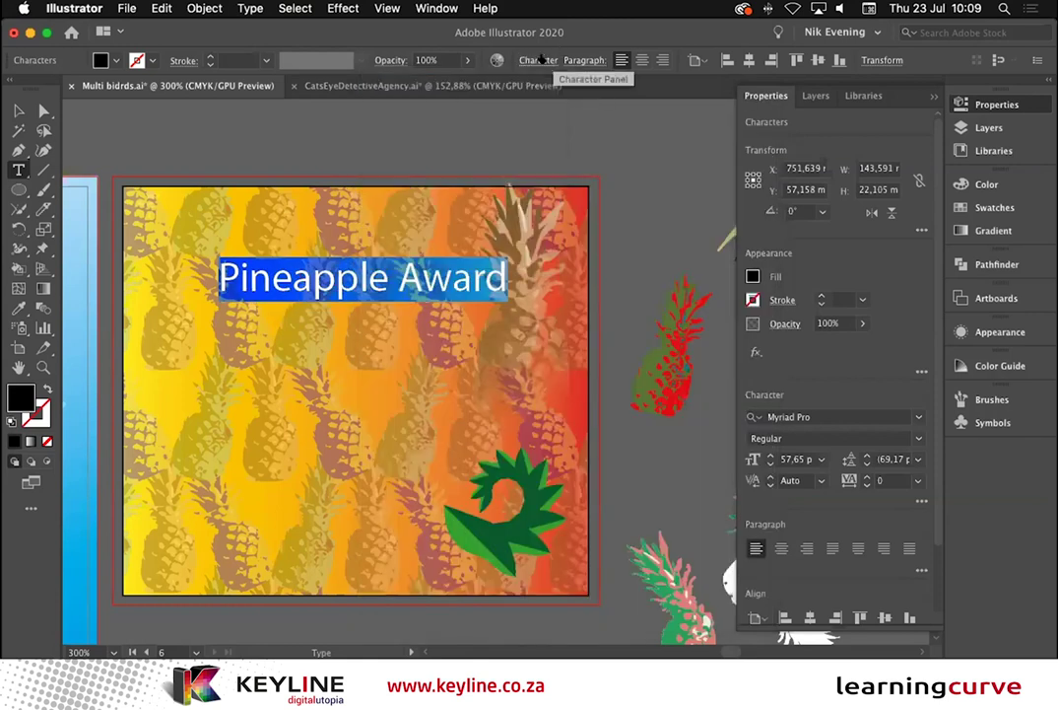
{"action": "left_click", "coordinate": [541, 62]}
{"action": "left_click", "coordinate": [545, 86]}
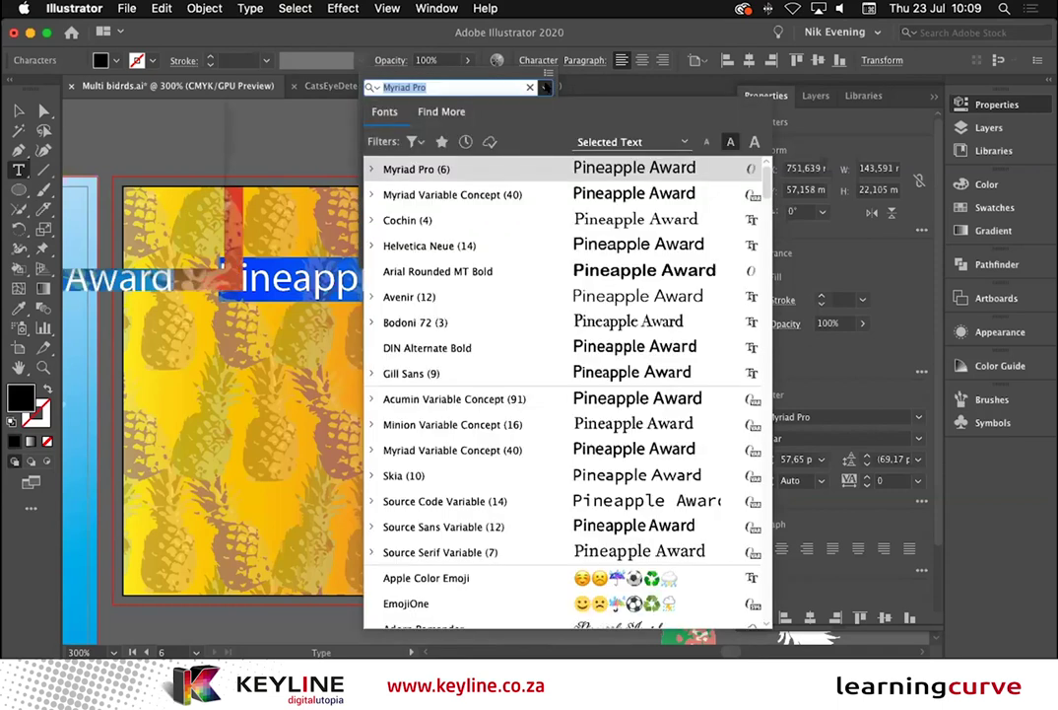
{"action": "left_click", "coordinate": [416, 143]}
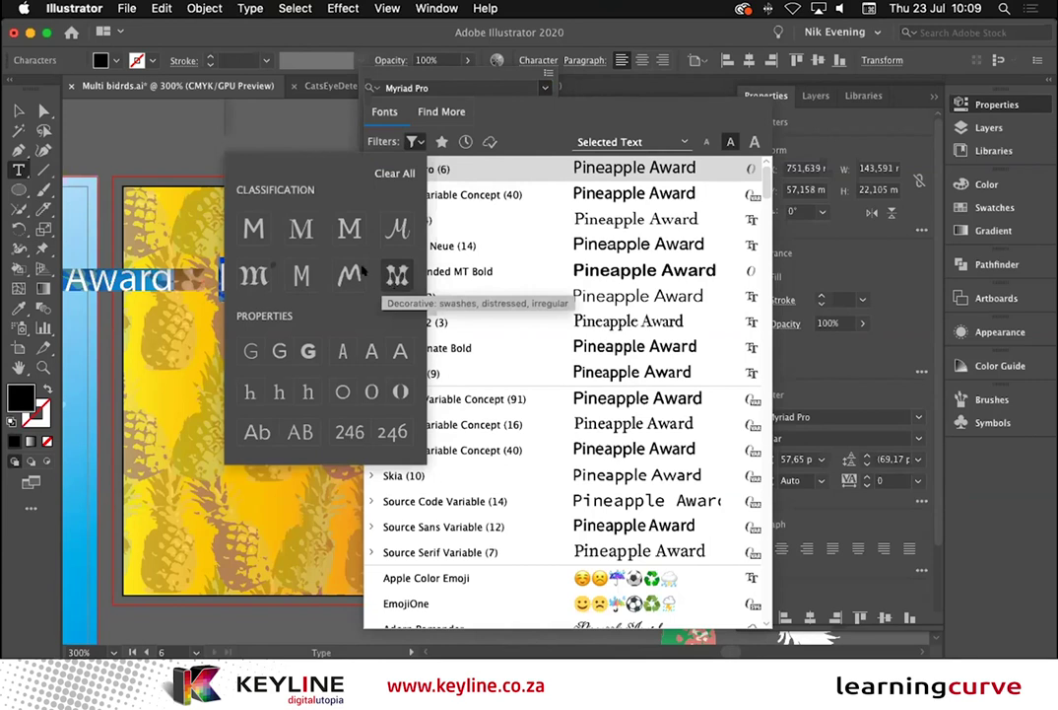
{"action": "left_click", "coordinate": [254, 230]}
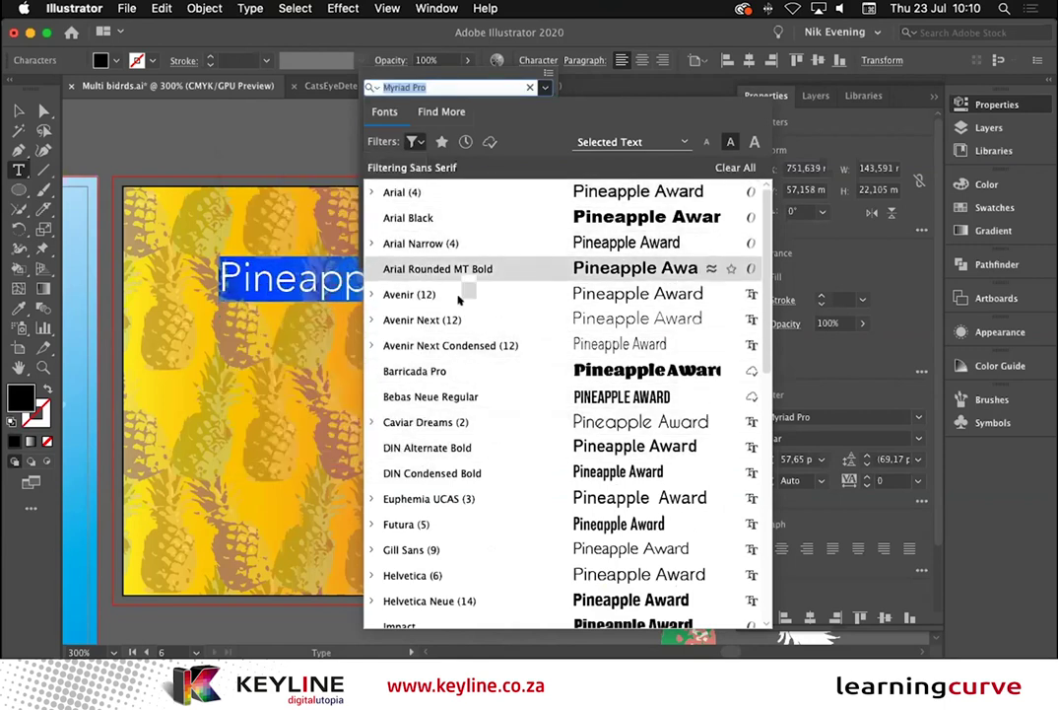
{"action": "scroll", "coordinate": [454, 285], "scroll_direction": "down", "scroll_amount": 10}
{"action": "scroll", "coordinate": [457, 301], "scroll_direction": "up", "scroll_amount": 10}
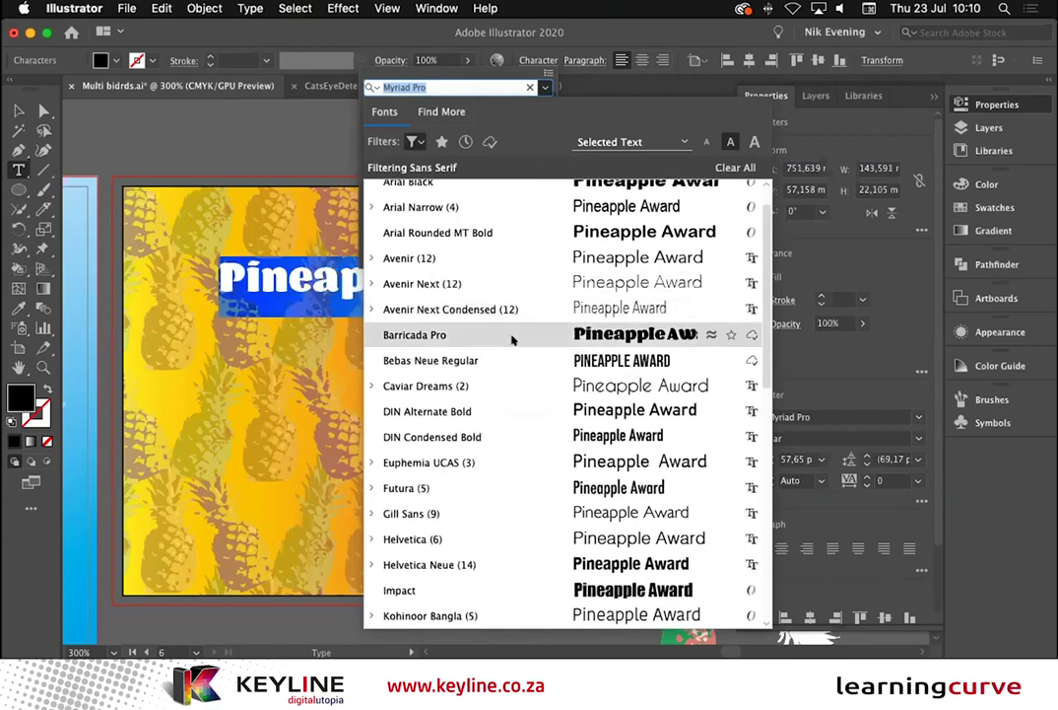
Mark Avenir, Caviar Dreams and Sathu as favourites in the heading's Sans Serif font list.
{"action": "left_click", "coordinate": [414, 141]}
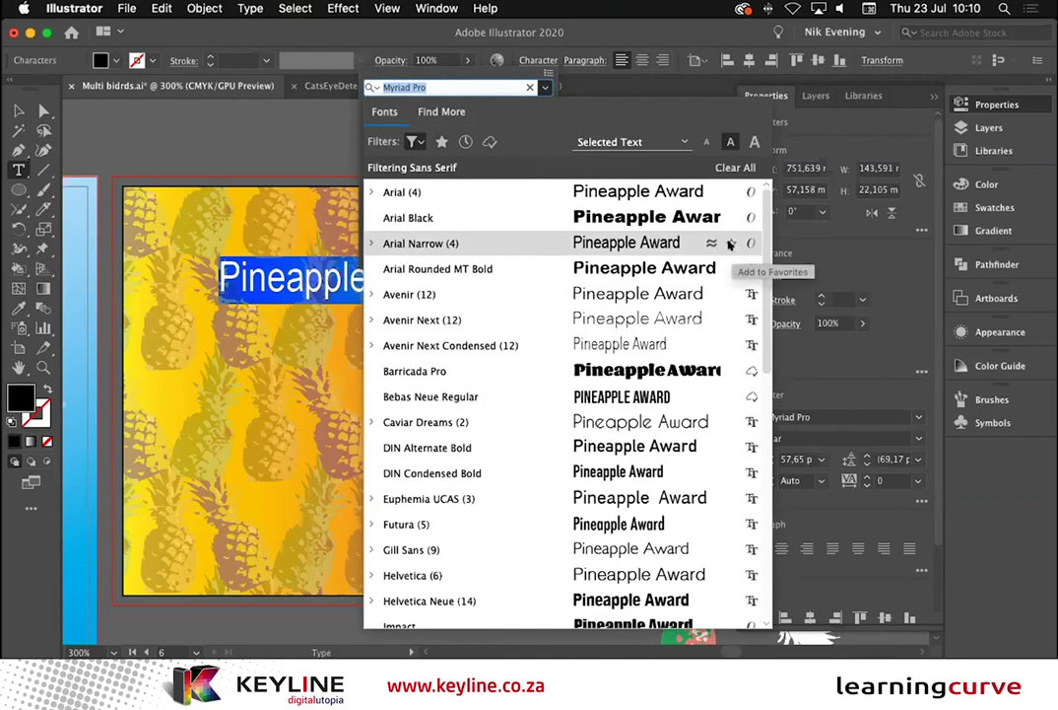
{"action": "key", "text": "Escape"}
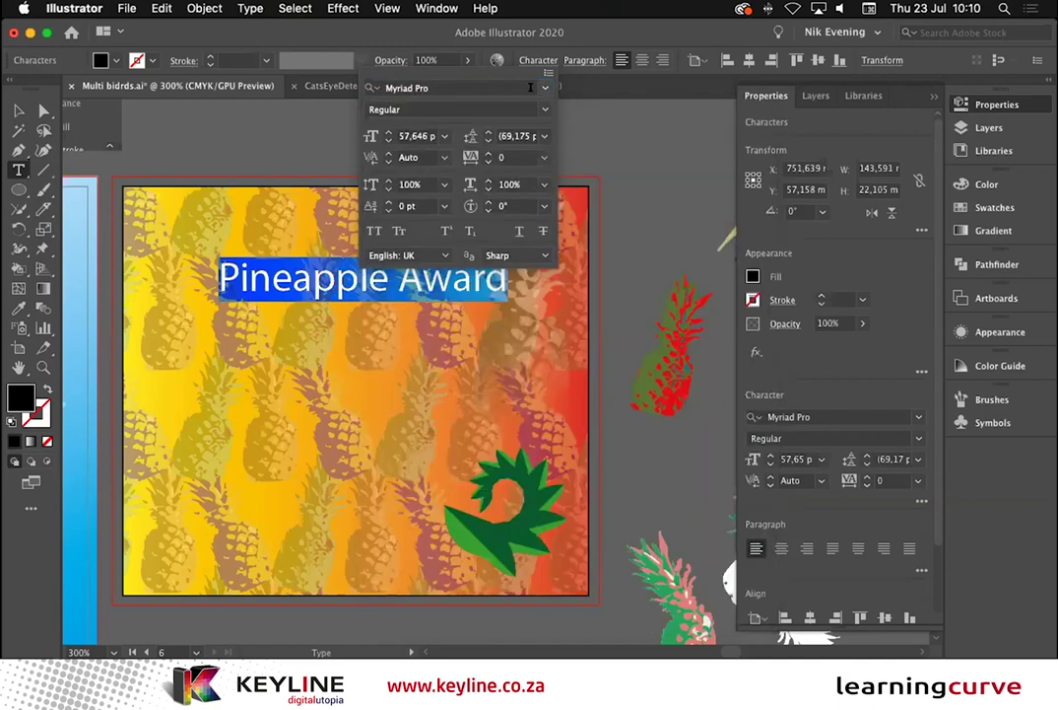
{"action": "left_click", "coordinate": [463, 88]}
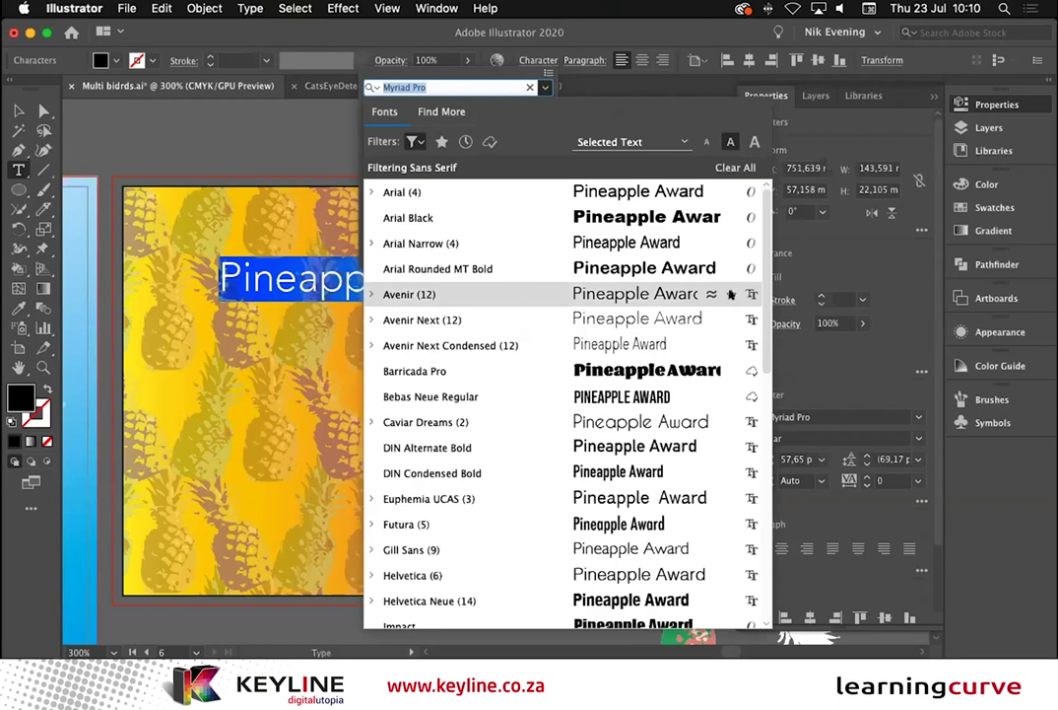
{"action": "left_click", "coordinate": [730, 294]}
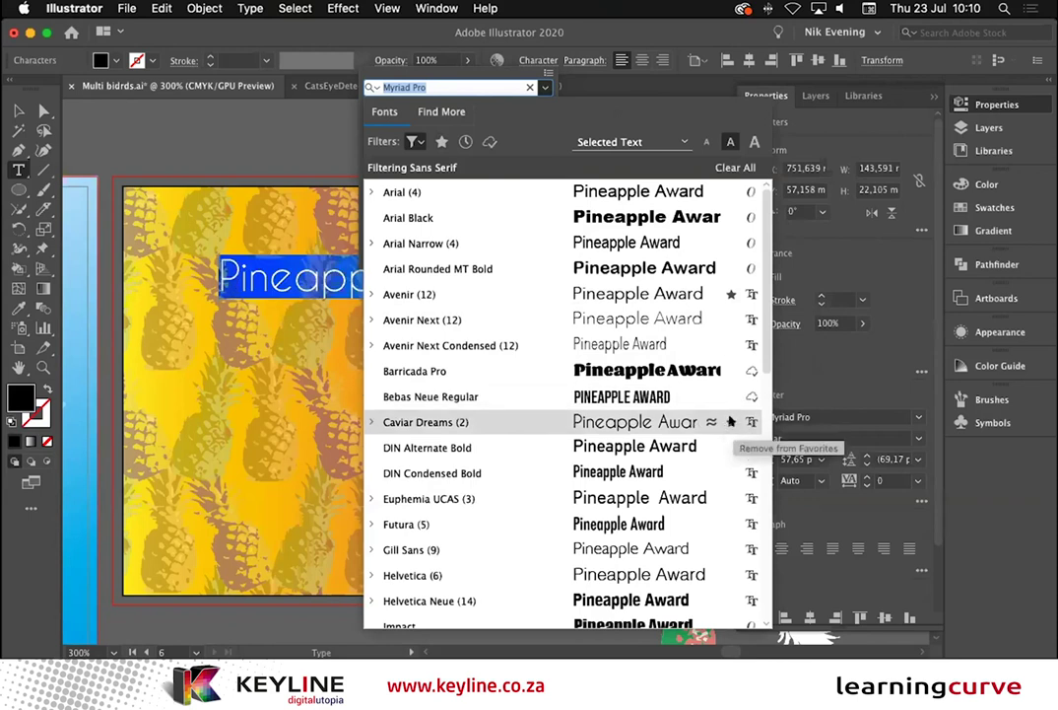
{"action": "scroll", "coordinate": [730, 421], "scroll_direction": "down", "scroll_amount": 10}
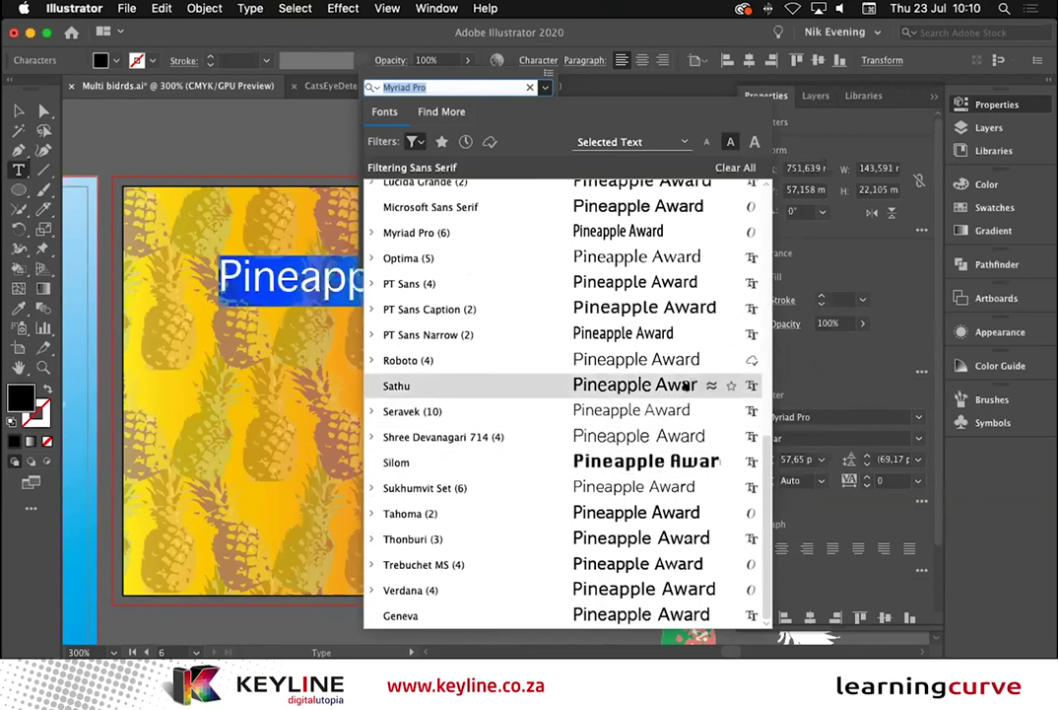
{"action": "left_click", "coordinate": [730, 386]}
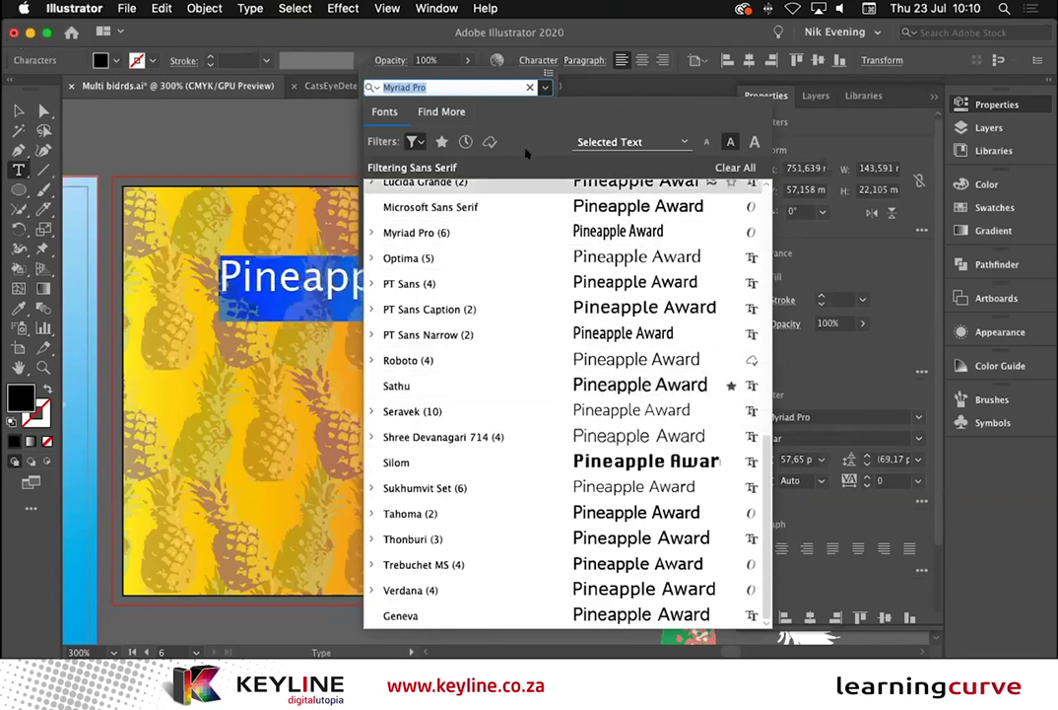
Clear the Sans Serif filter, show only favourite fonts and apply Caviar Dreams to the Pineapple Award heading.
{"action": "left_click", "coordinate": [733, 168]}
{"action": "left_click_drag", "start_coordinate": [759, 173], "coordinate": [770, 419]}
{"action": "scroll", "coordinate": [770, 419], "scroll_direction": "down", "scroll_amount": 15}
{"action": "scroll", "coordinate": [769, 419], "scroll_direction": "up", "scroll_amount": 20}
{"action": "left_click", "coordinate": [544, 86]}
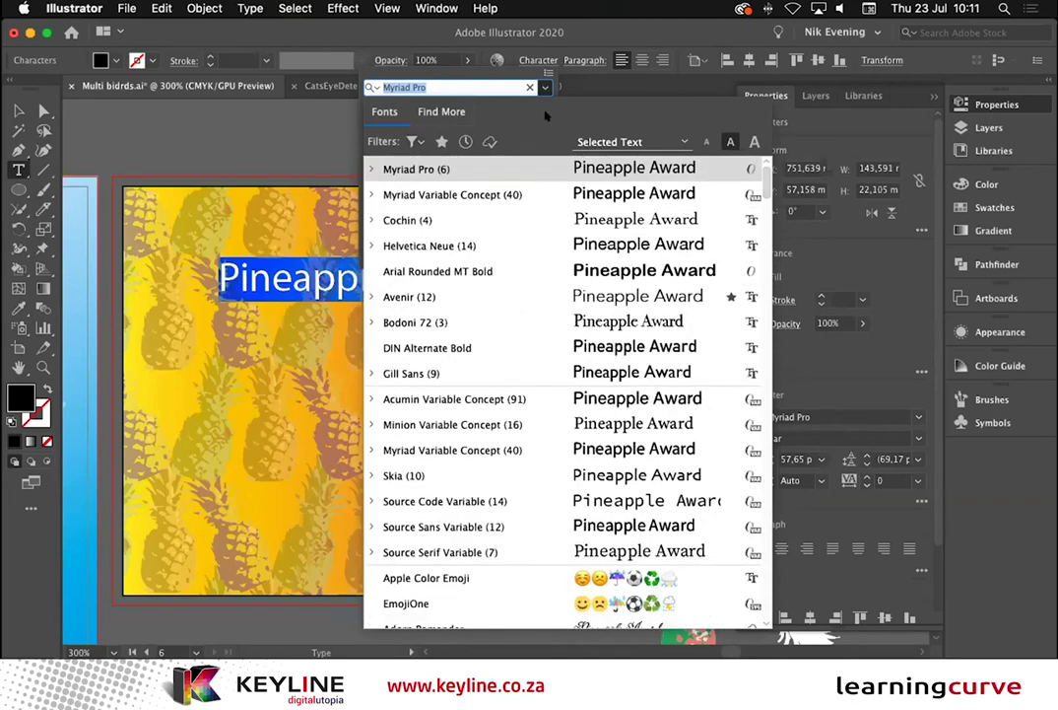
{"action": "left_click", "coordinate": [441, 141]}
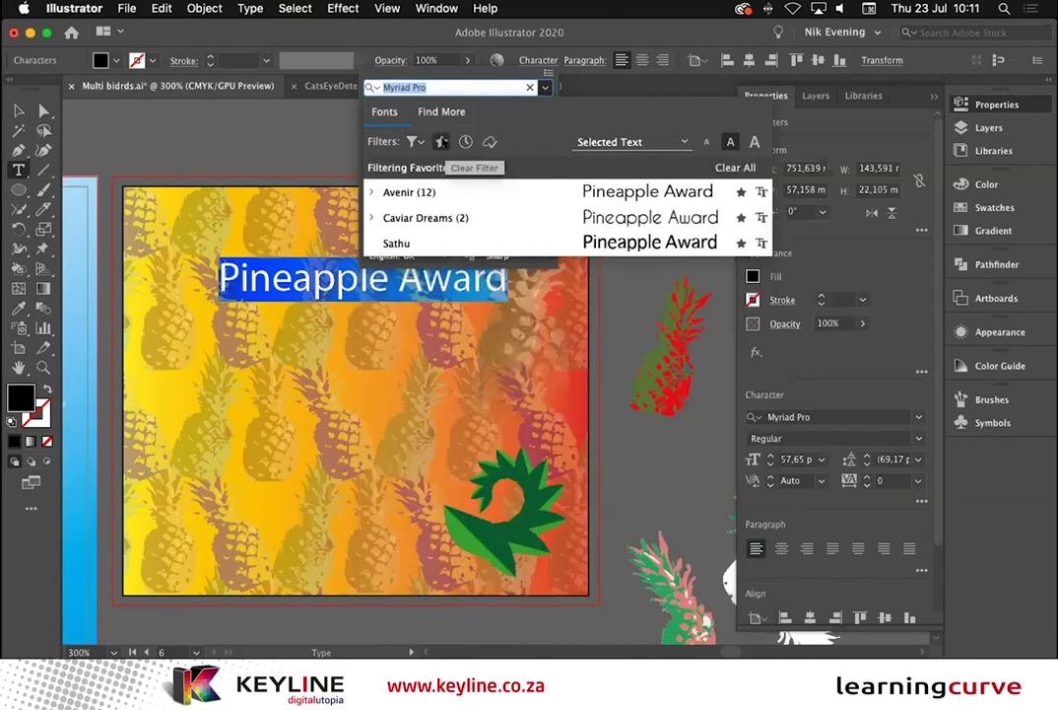
{"action": "left_click", "coordinate": [450, 216]}
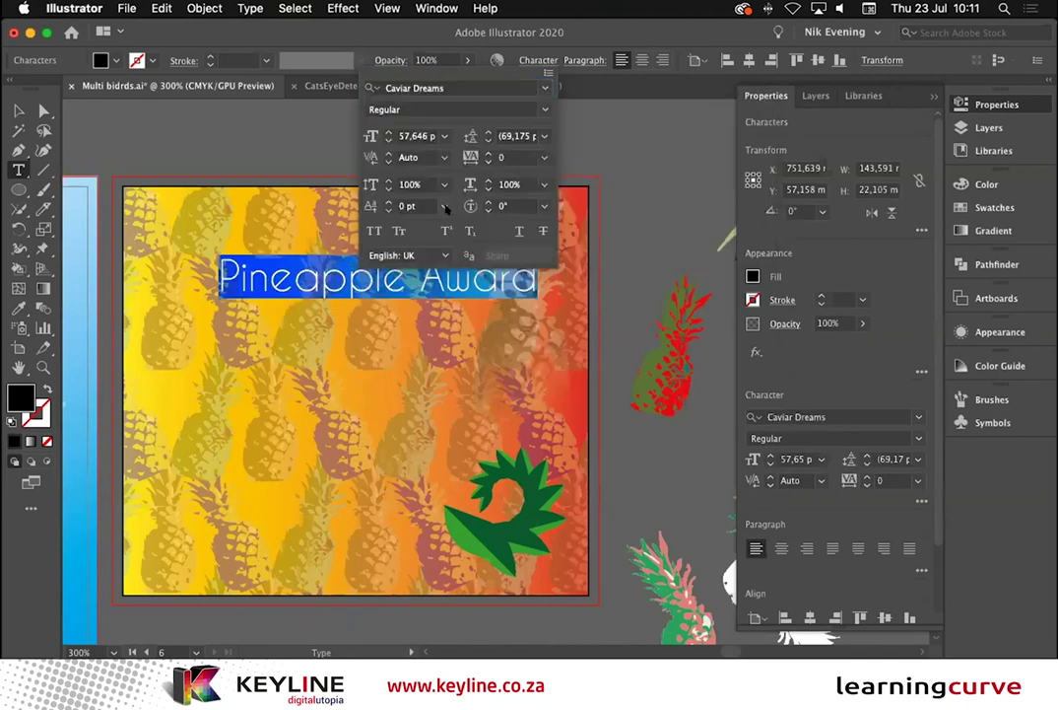
Remove the favourites filter, list fonts similar to Caviar Dreams and apply Shree Devanagari 714 to the heading.
{"action": "left_click", "coordinate": [545, 87]}
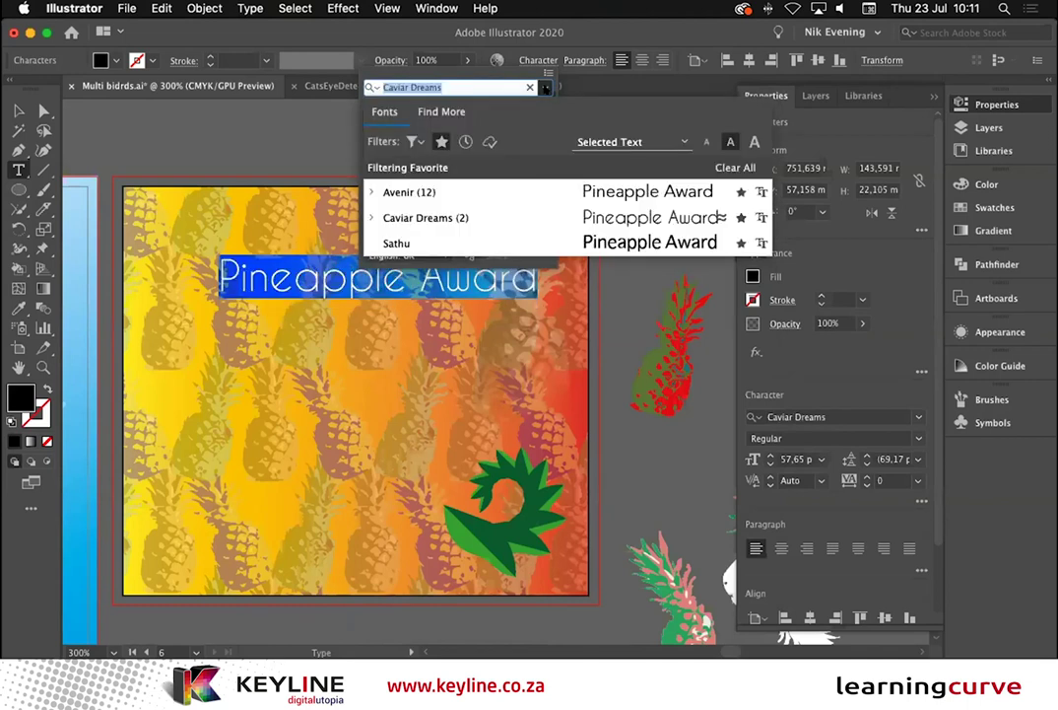
{"action": "left_click", "coordinate": [442, 141]}
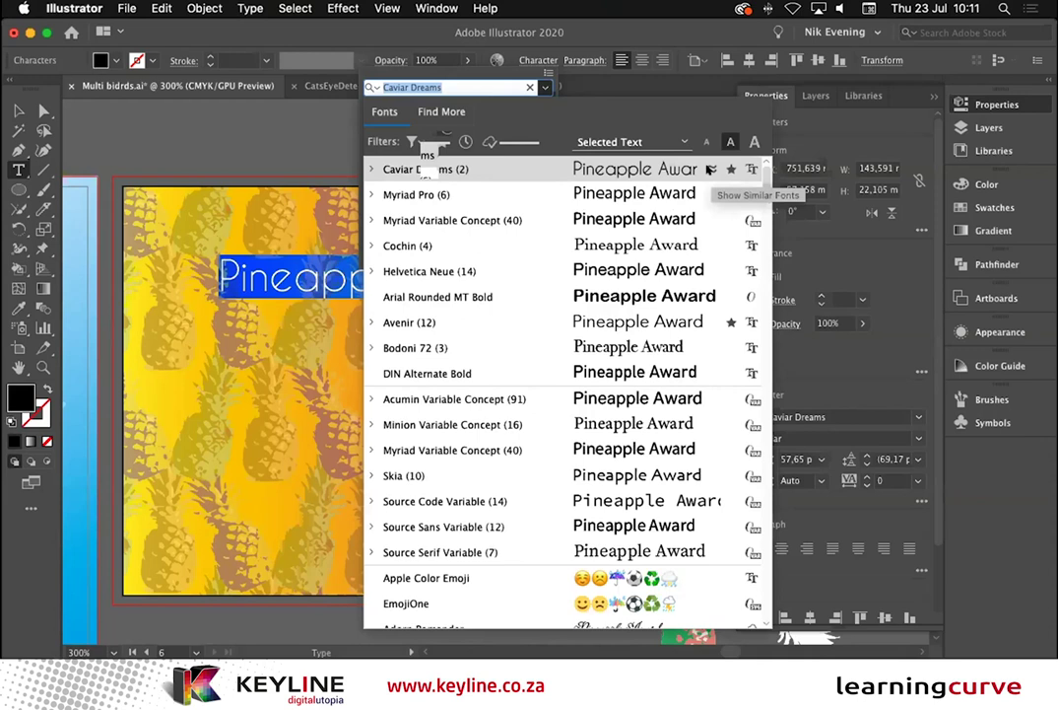
{"action": "left_click", "coordinate": [711, 170]}
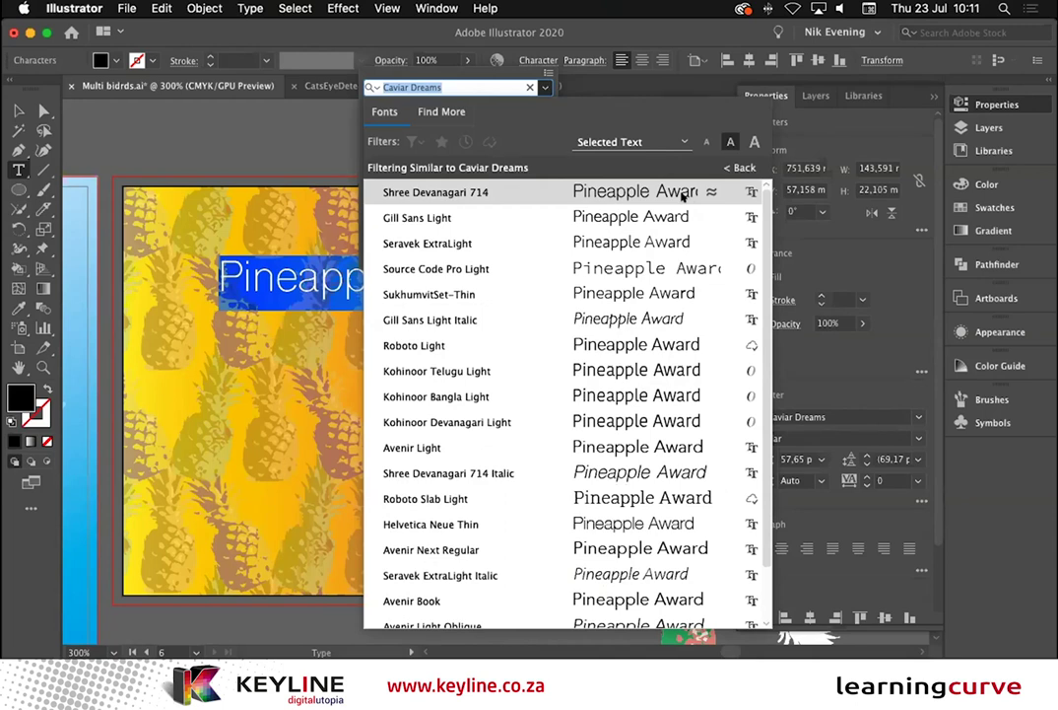
{"action": "scroll", "coordinate": [615, 266], "scroll_direction": "down", "scroll_amount": 2}
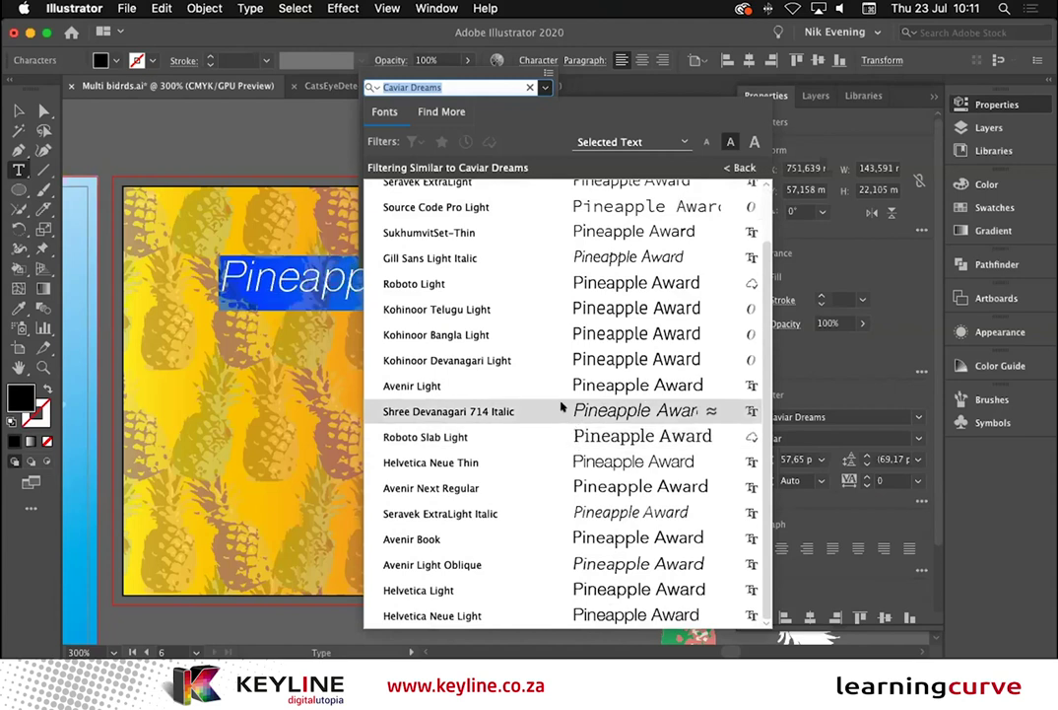
{"action": "scroll", "coordinate": [561, 406], "scroll_direction": "up", "scroll_amount": 2}
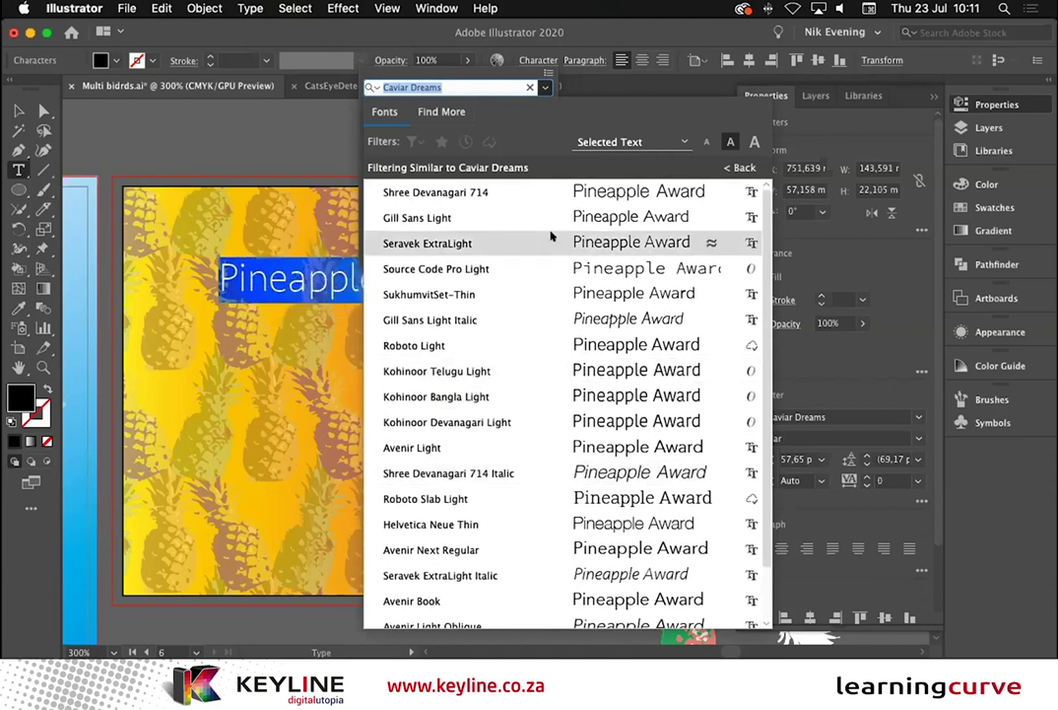
{"action": "left_click", "coordinate": [539, 191]}
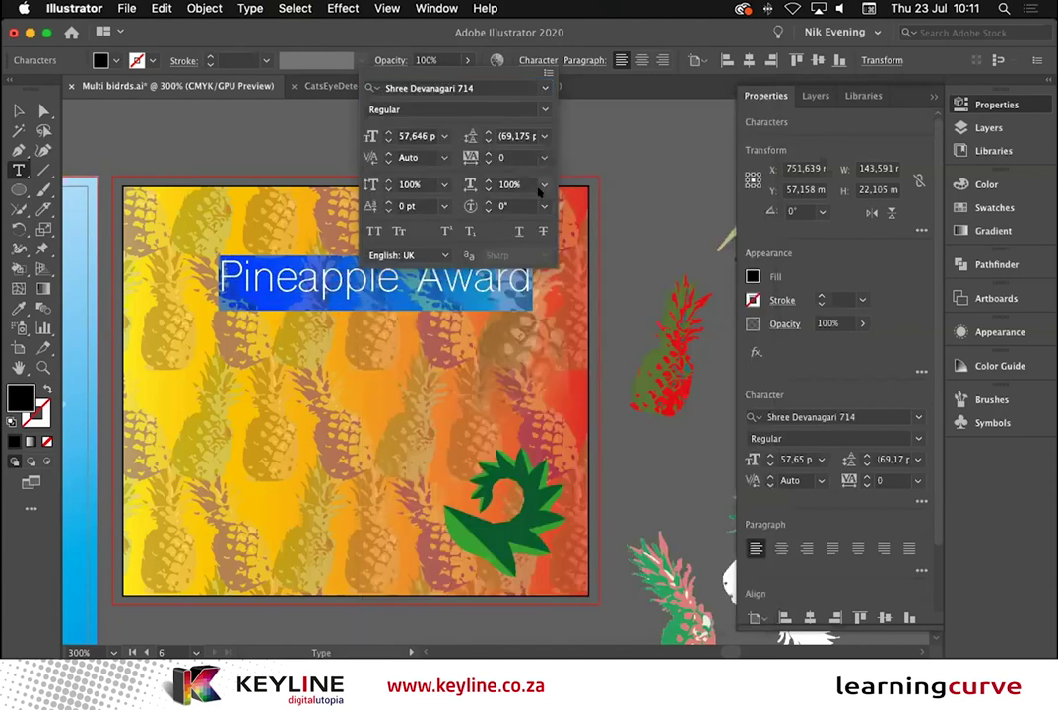
Return to the full font list and browse the Adobe Fonts available for activation with the heading as preview.
{"action": "left_click", "coordinate": [544, 88]}
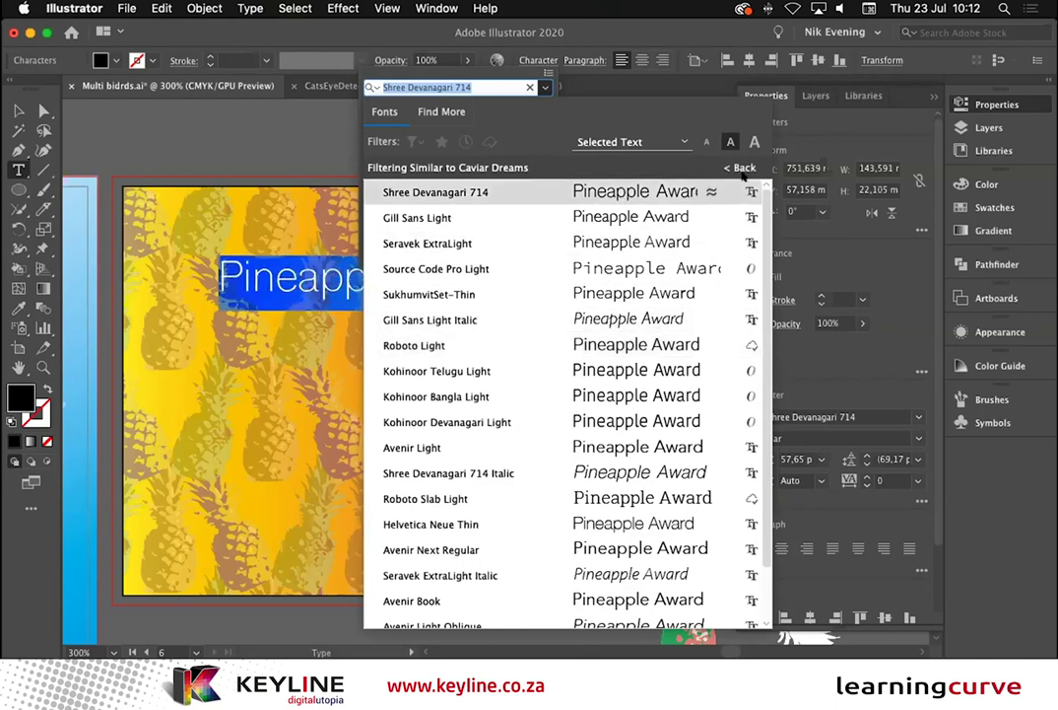
{"action": "left_click", "coordinate": [741, 168]}
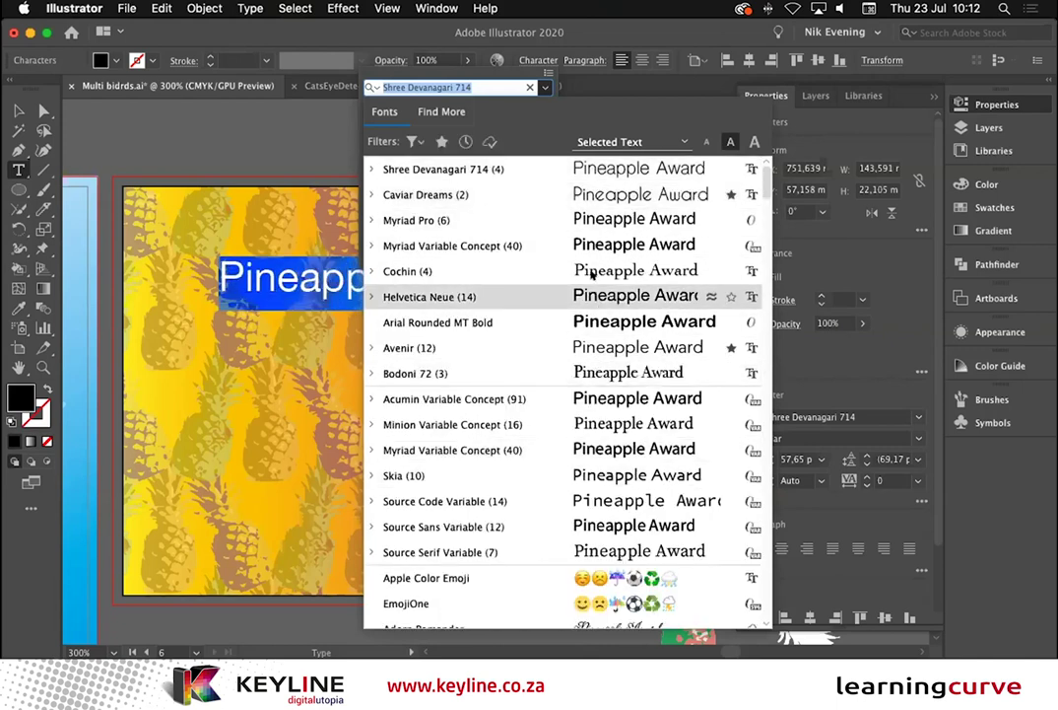
{"action": "left_click", "coordinate": [434, 113]}
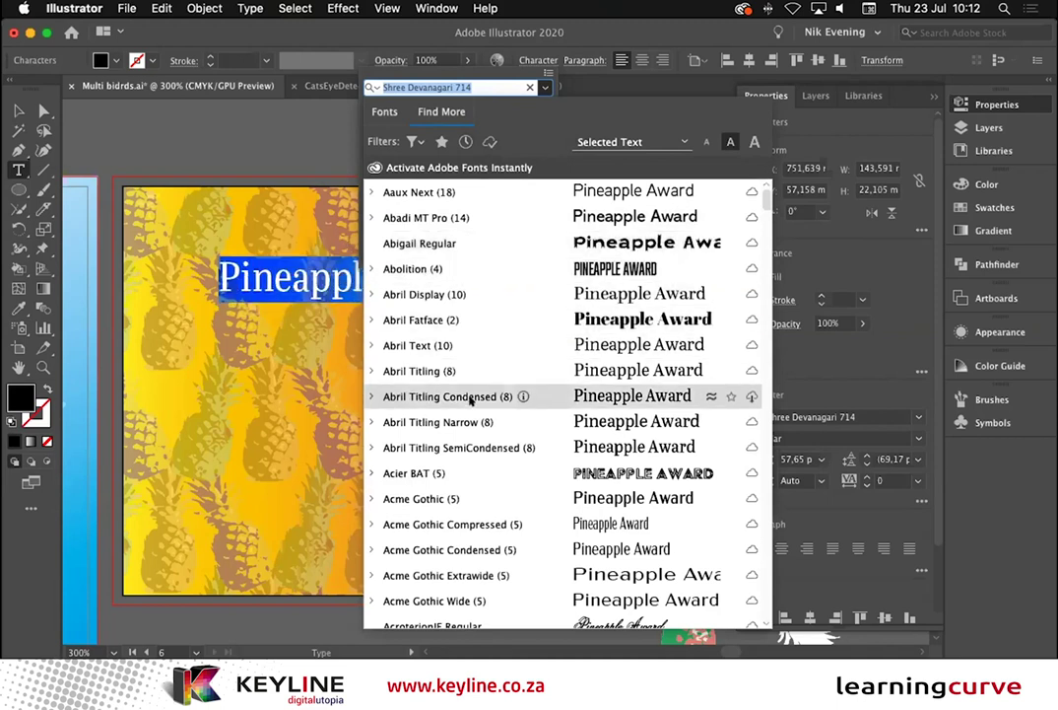
{"action": "scroll", "coordinate": [470, 396], "scroll_direction": "down", "scroll_amount": 5}
{"action": "scroll", "coordinate": [470, 394], "scroll_direction": "up", "scroll_amount": 5}
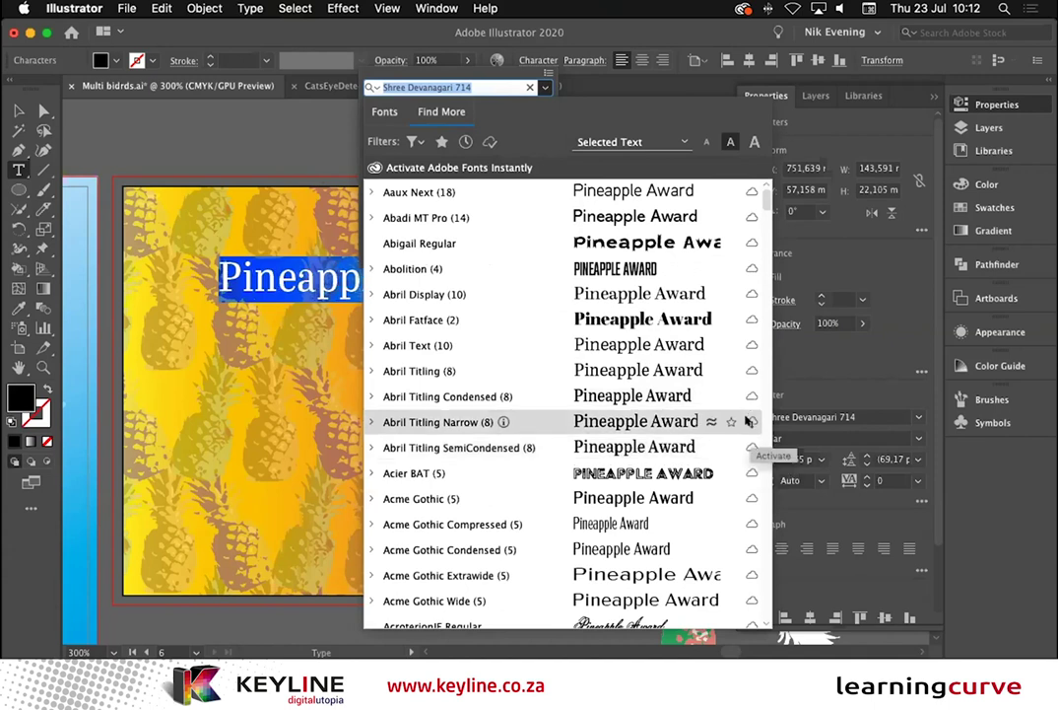
{"action": "key", "text": "Escape"}
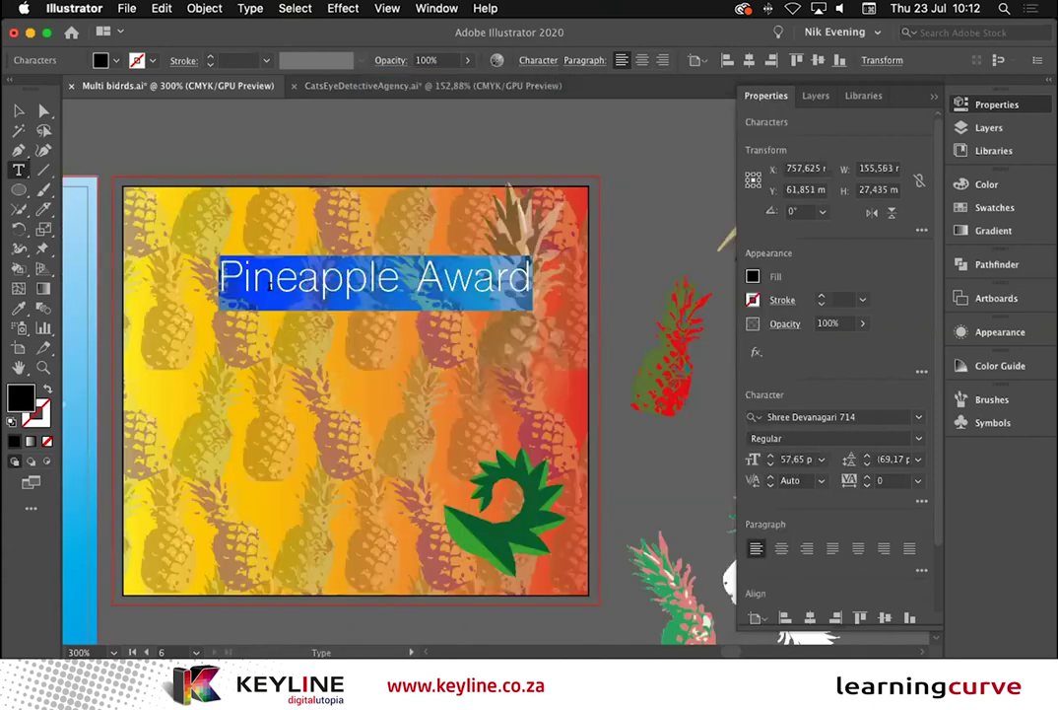
Leave text editing and fill the Pineapple Award heading with a dark blue swatch.
{"action": "key", "text": "Escape"}
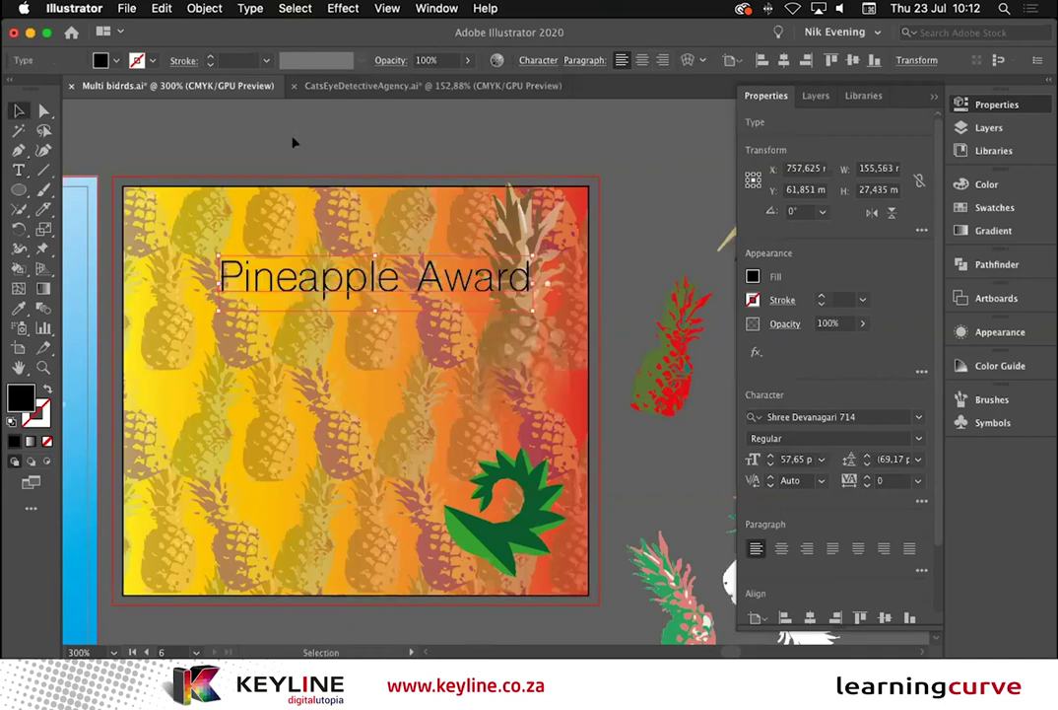
{"action": "left_click", "coordinate": [115, 61]}
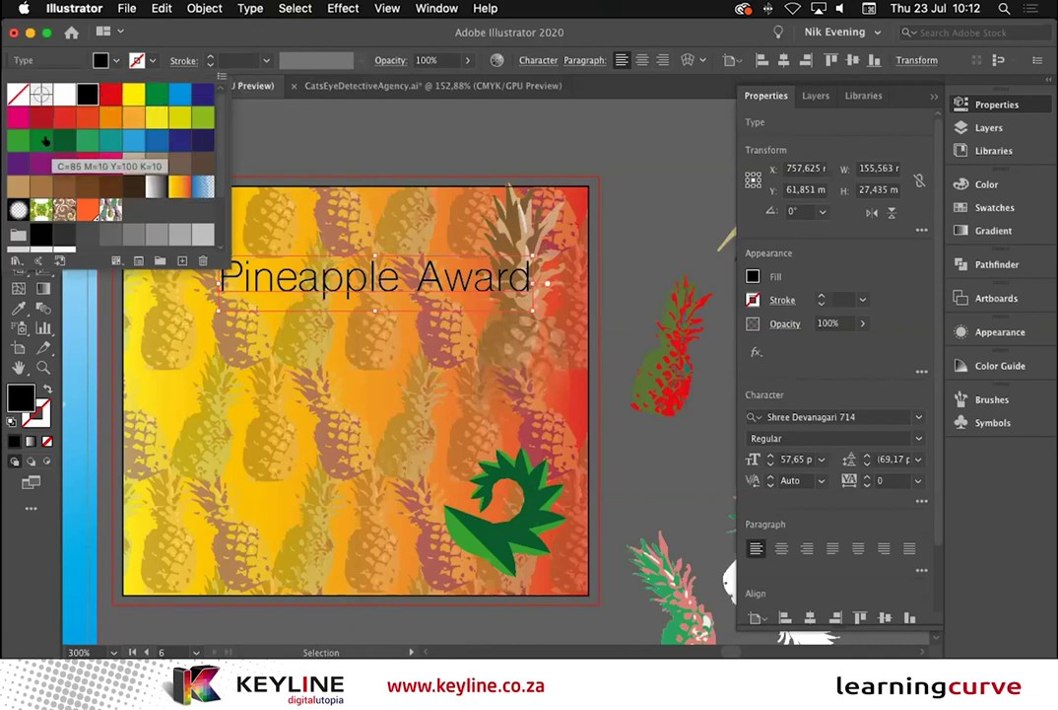
{"action": "left_click", "coordinate": [181, 141]}
{"action": "left_click", "coordinate": [296, 219]}
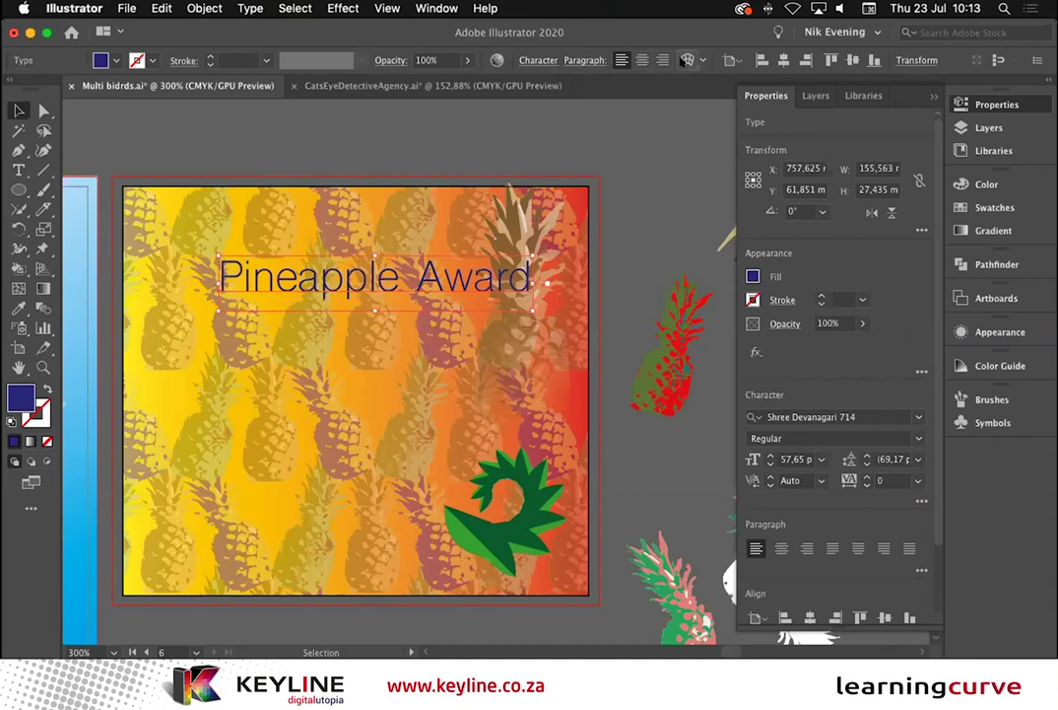
Try an Arch warp on the heading, then apply a horizontal Bulge envelope with a 50% bend.
{"action": "left_click", "coordinate": [687, 60]}
{"action": "left_click_drag", "start_coordinate": [477, 222], "coordinate": [721, 151]}
{"action": "left_click", "coordinate": [747, 188]}
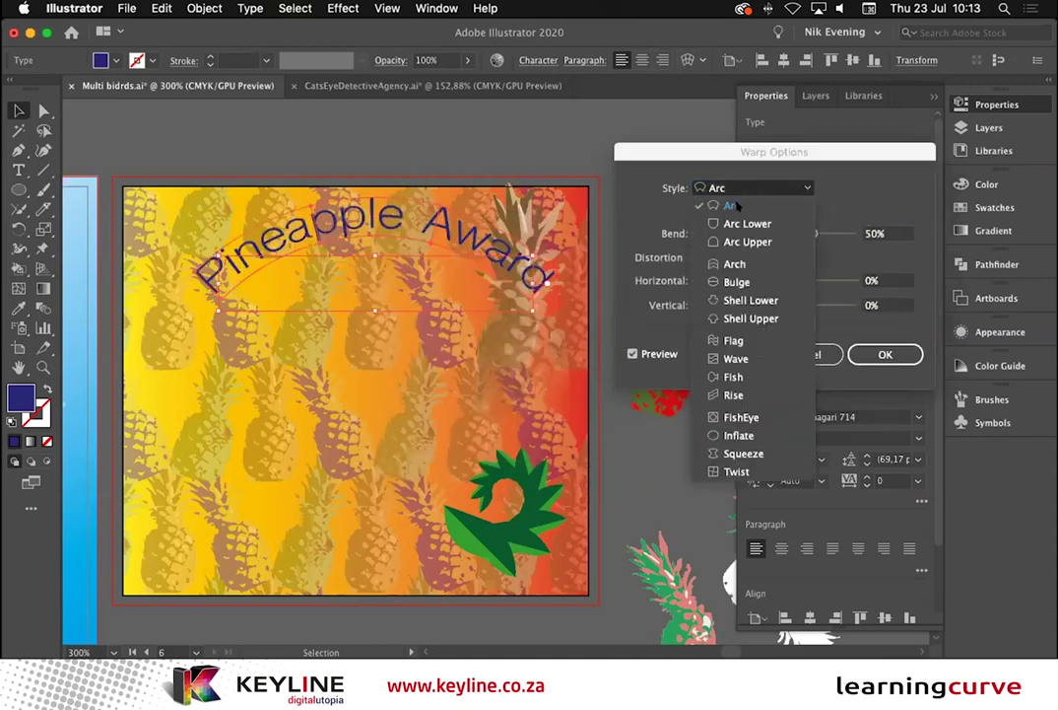
{"action": "left_click", "coordinate": [730, 266]}
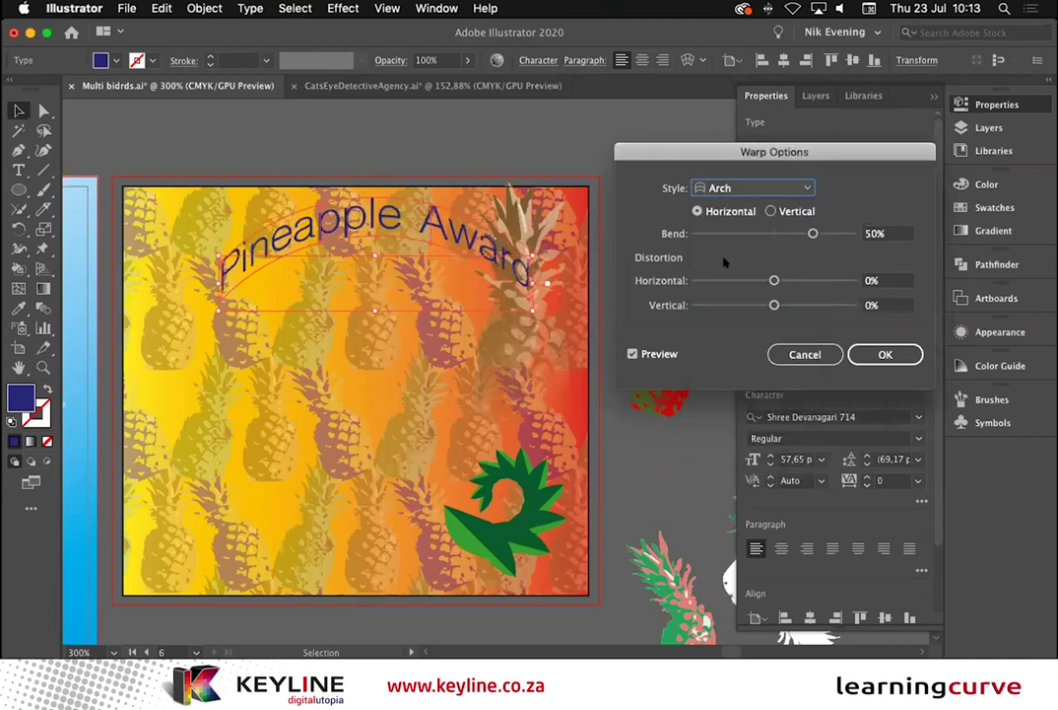
{"action": "left_click", "coordinate": [757, 188]}
{"action": "left_click", "coordinate": [736, 282]}
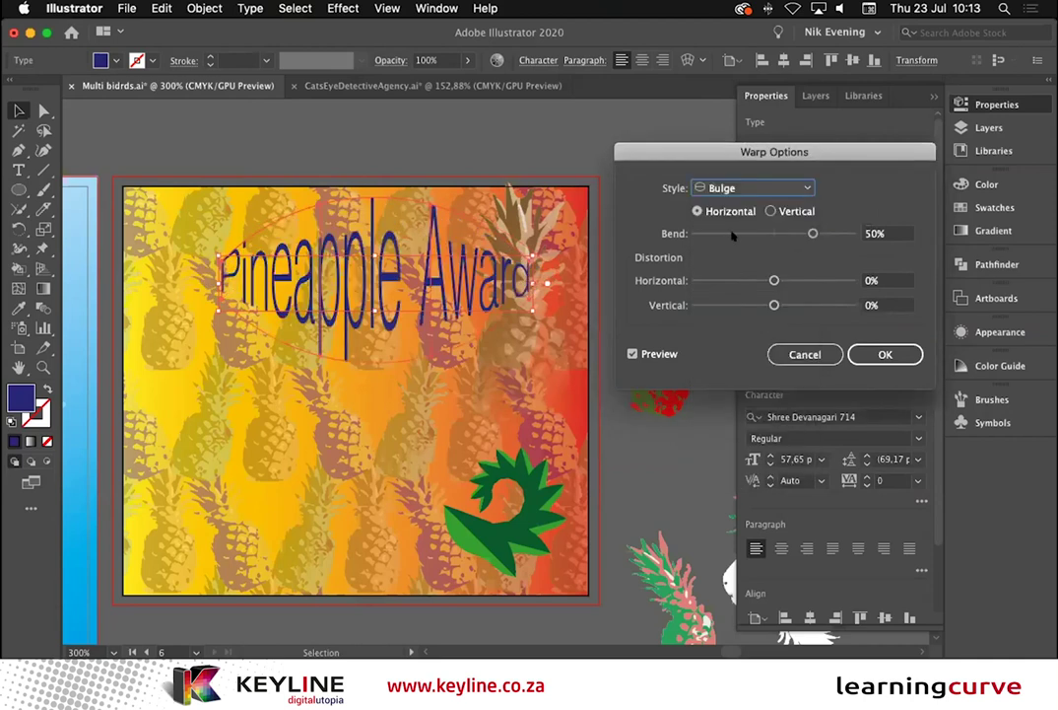
{"action": "left_click", "coordinate": [883, 354]}
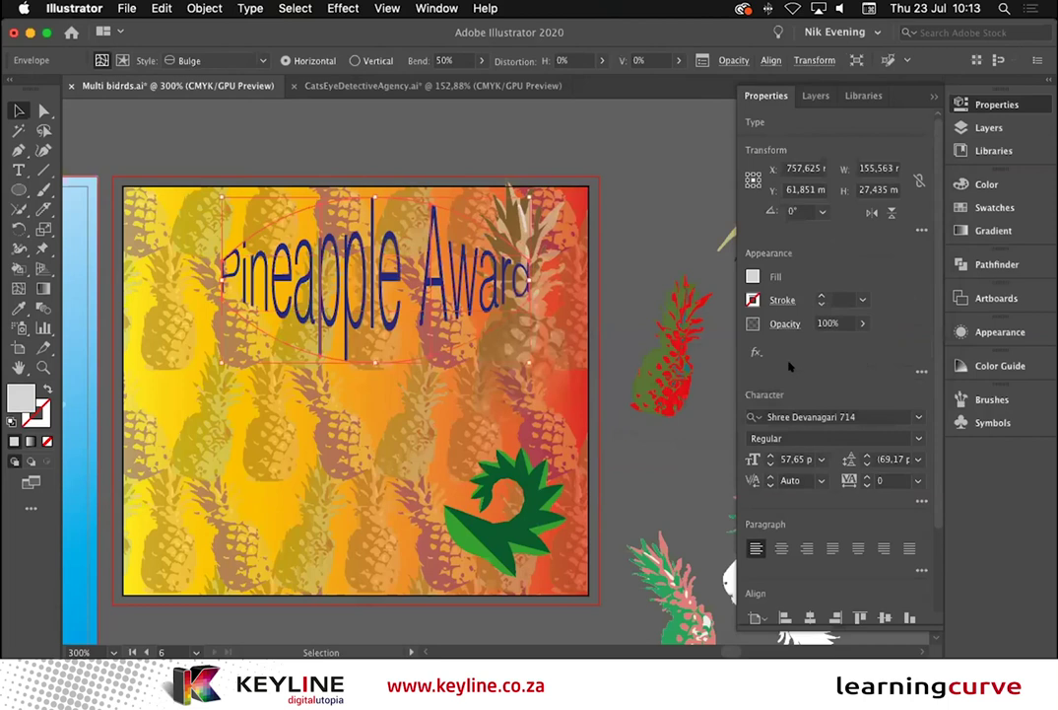
Add the text "Look" on the empty canvas above the pineapple artboard and enlarge it to about 139 pt.
{"action": "left_click", "coordinate": [589, 207]}
{"action": "left_click_drag", "start_coordinate": [590, 206], "coordinate": [338, 293]}
{"action": "key", "text": "l"}
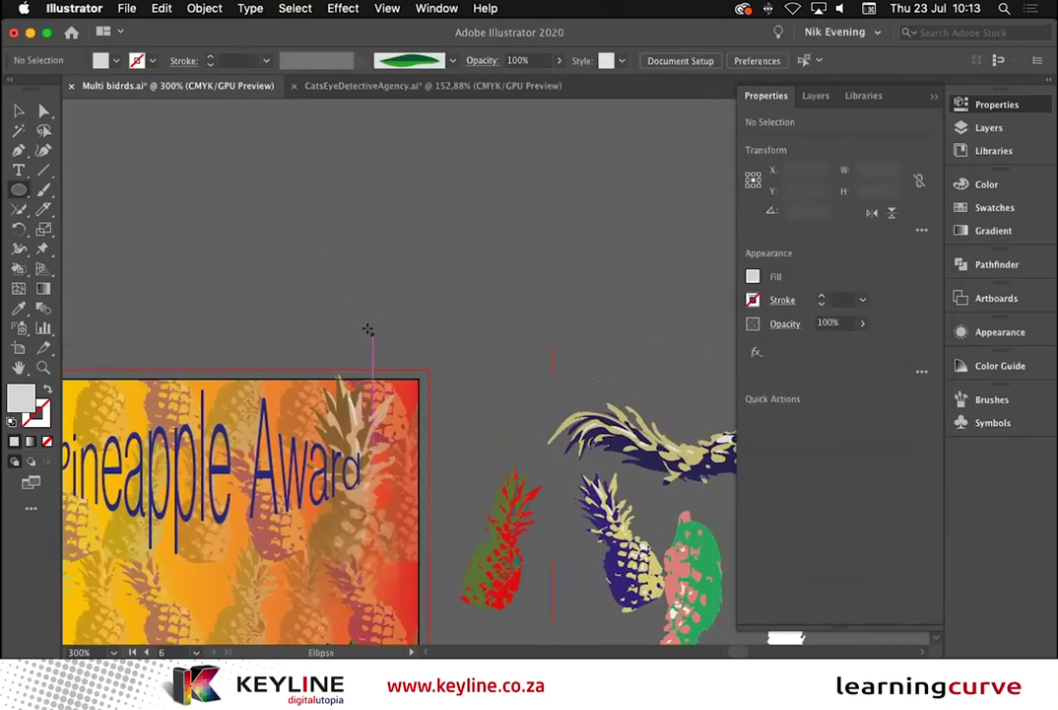
{"action": "key", "text": "t"}
{"action": "left_click", "coordinate": [314, 228]}
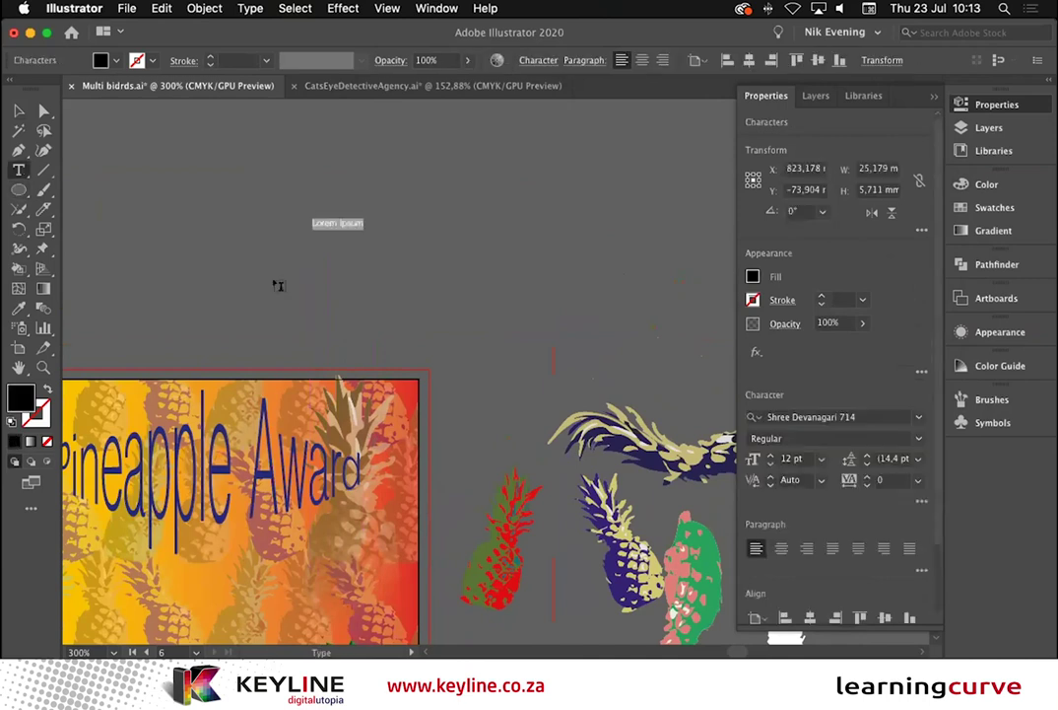
{"action": "key", "text": "BackSpace"}
{"action": "type", "text": "Look"}
{"action": "key", "text": "Escape"}
{"action": "left_click_drag", "start_coordinate": [335, 231], "coordinate": [626, 370]}
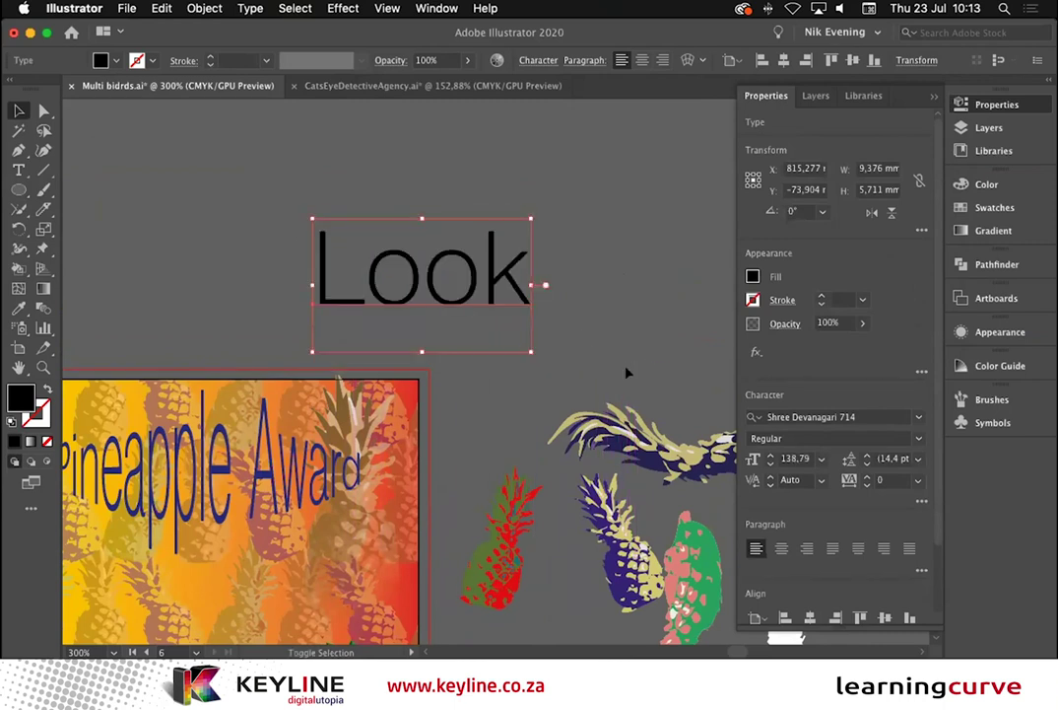
{"action": "left_click_drag", "start_coordinate": [331, 268], "coordinate": [598, 186]}
Set the font of the "Look" text to Barricada Pro, previewing candidates from the full font list.
{"action": "key", "text": "t"}
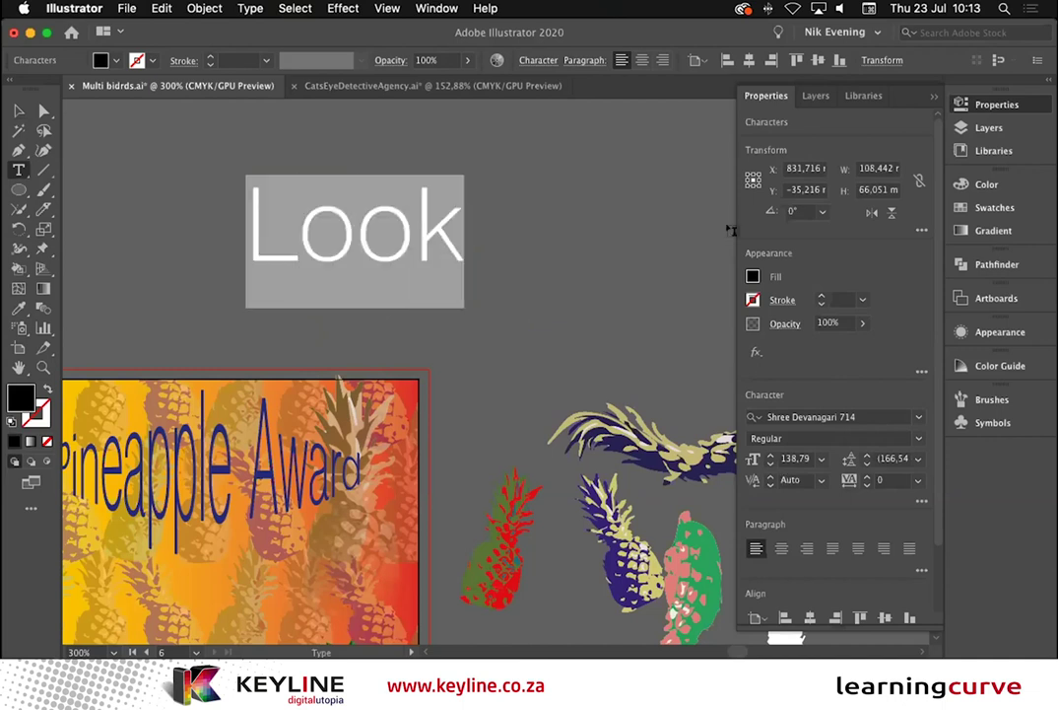
{"action": "left_click", "coordinate": [539, 60]}
{"action": "left_click", "coordinate": [545, 87]}
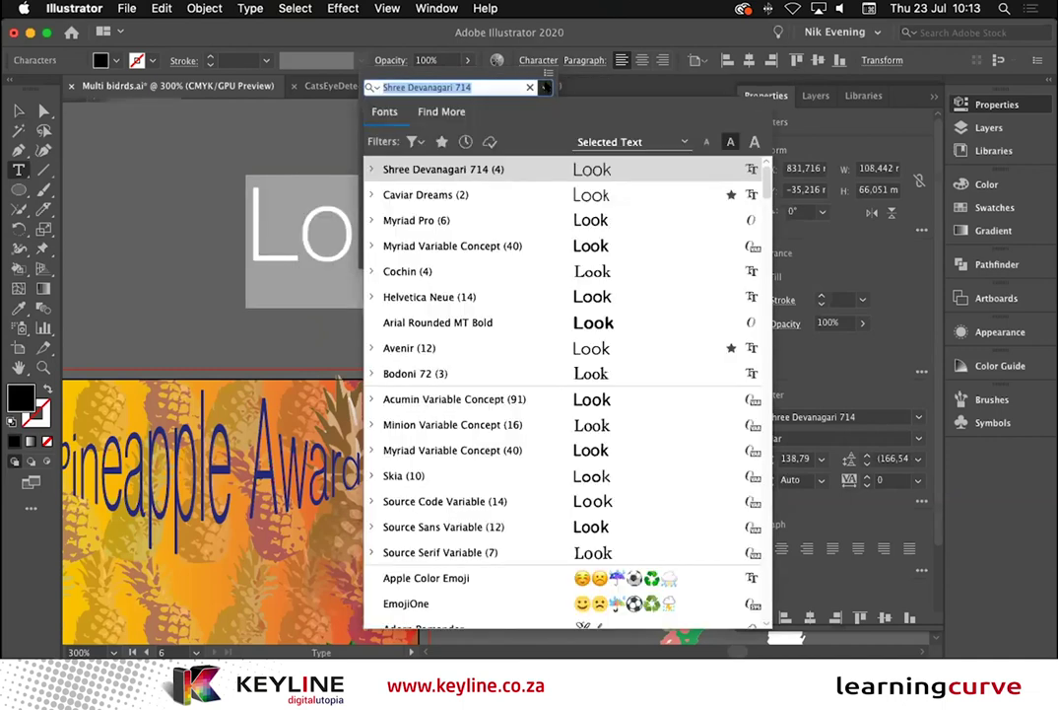
{"action": "scroll", "coordinate": [499, 242], "scroll_direction": "down", "scroll_amount": 5}
{"action": "scroll", "coordinate": [498, 239], "scroll_direction": "down", "scroll_amount": 6}
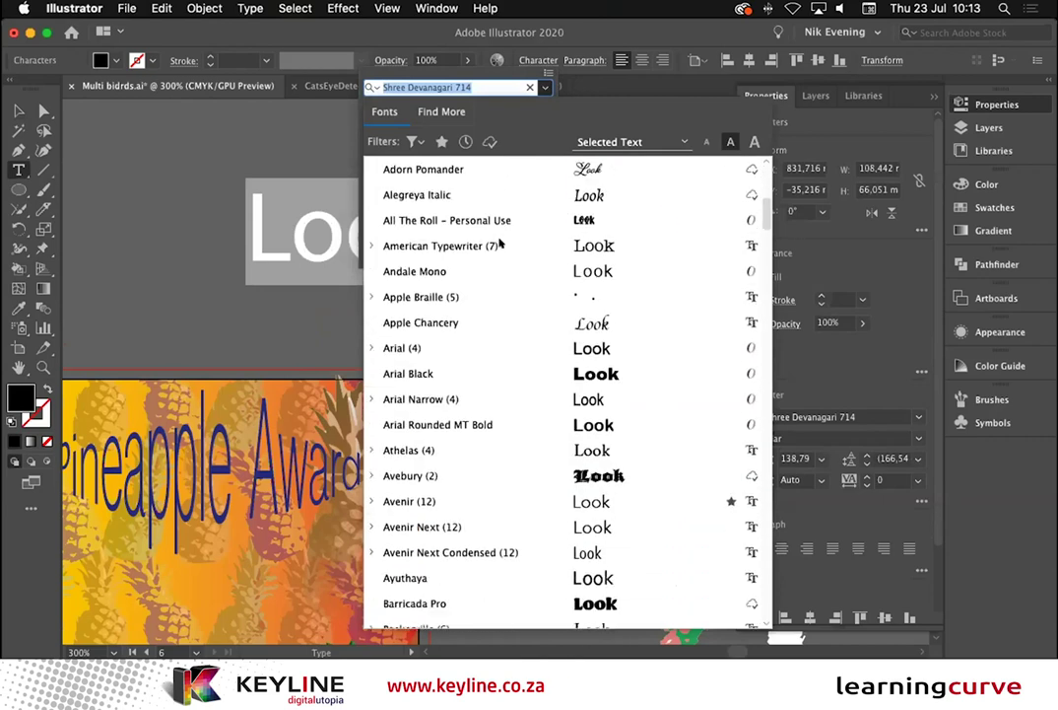
{"action": "left_click", "coordinate": [560, 402]}
{"action": "key", "text": "Escape"}
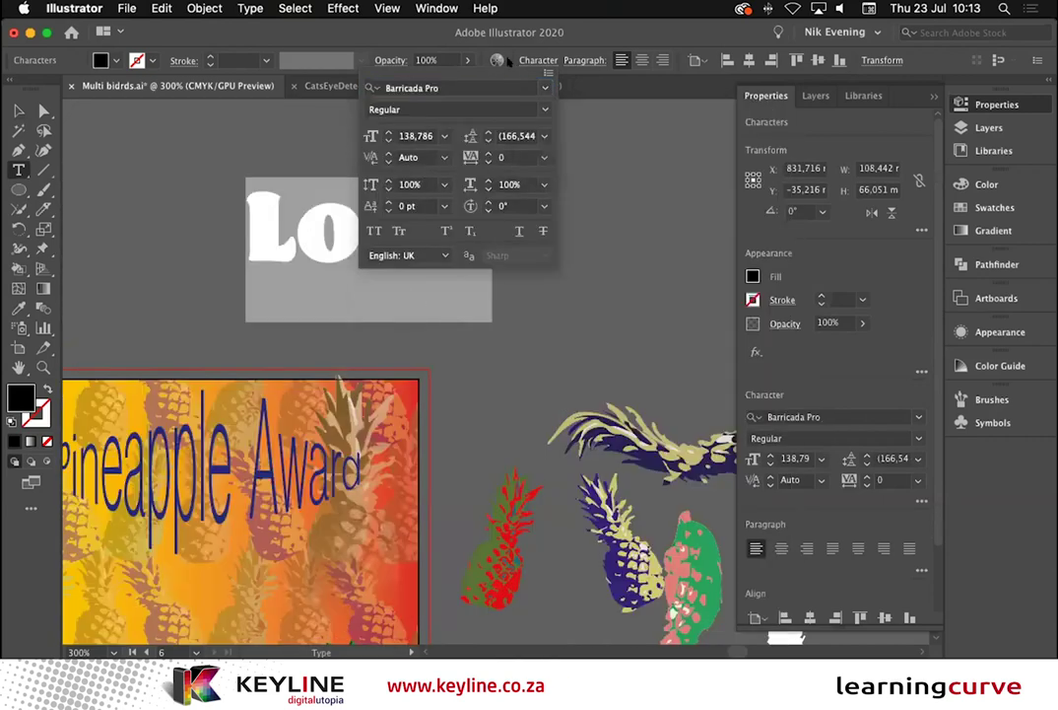
{"action": "key", "text": "Escape"}
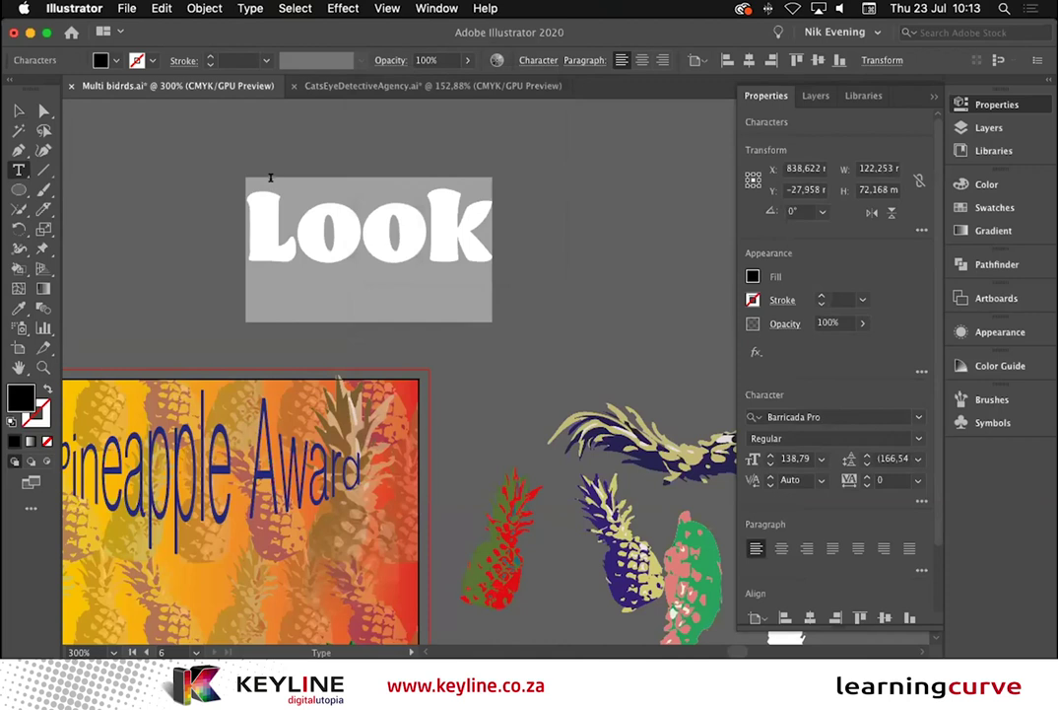
Finish editing the "Look" text and enlarge its first o as an individual letter with the Touch Type tool.
{"action": "key", "text": "Escape"}
{"action": "key", "text": "super+equal"}
{"action": "key", "text": "super+equal"}
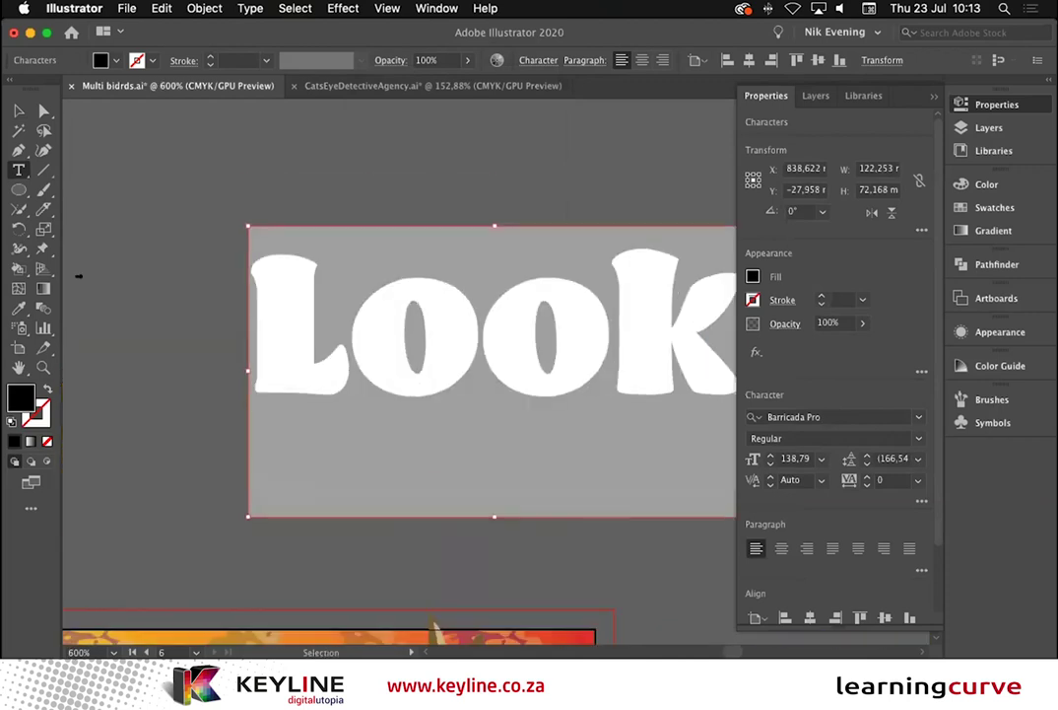
{"action": "scroll", "coordinate": [394, 345], "scroll_direction": "right", "scroll_amount": 5}
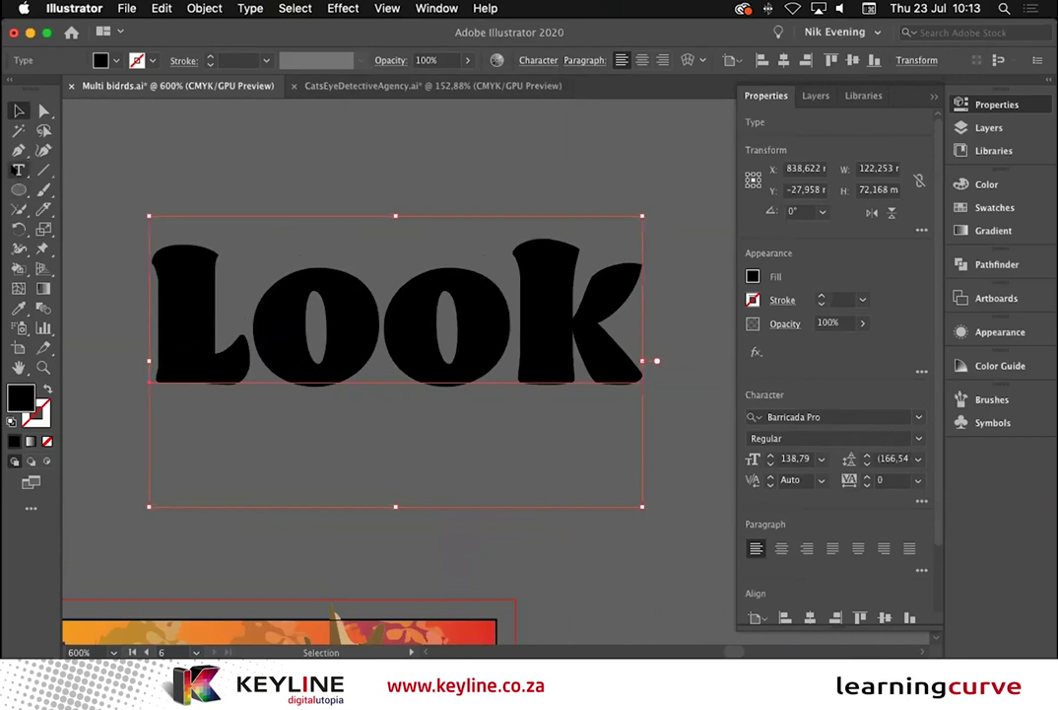
{"action": "left_click", "coordinate": [18, 171]}
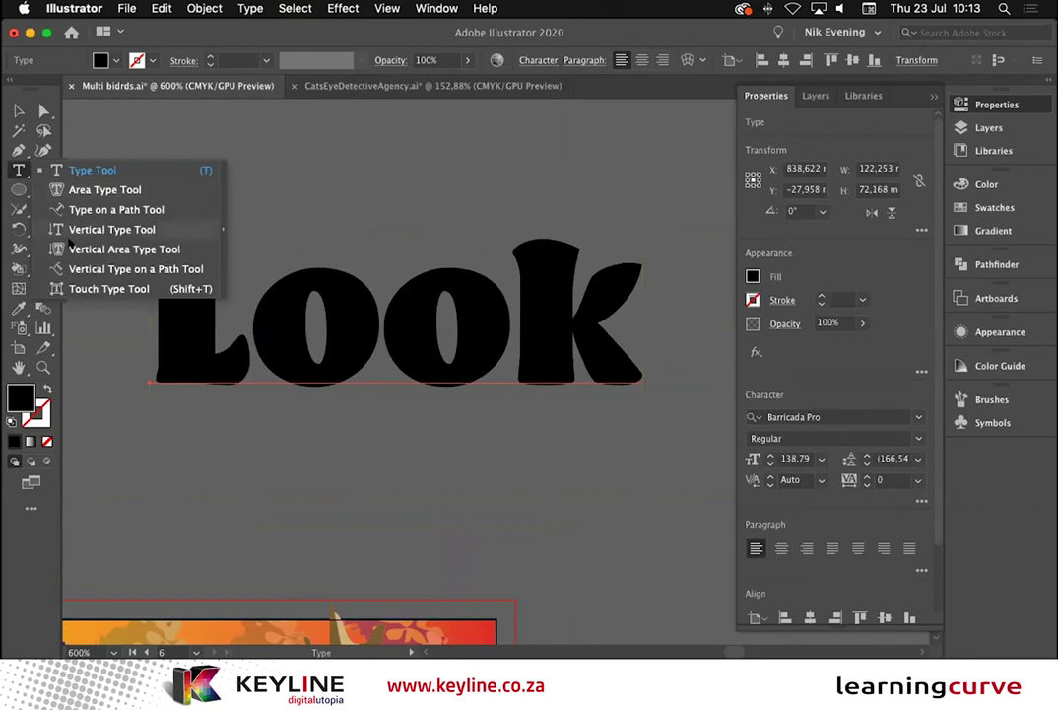
{"action": "left_click", "coordinate": [91, 290]}
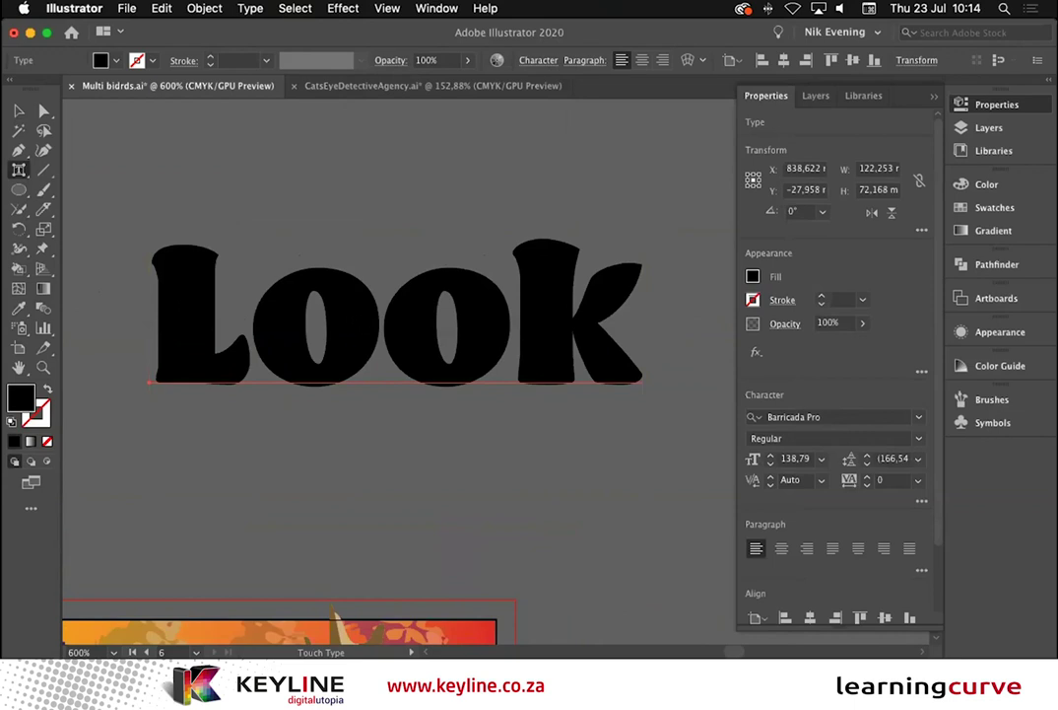
{"action": "left_click", "coordinate": [315, 325]}
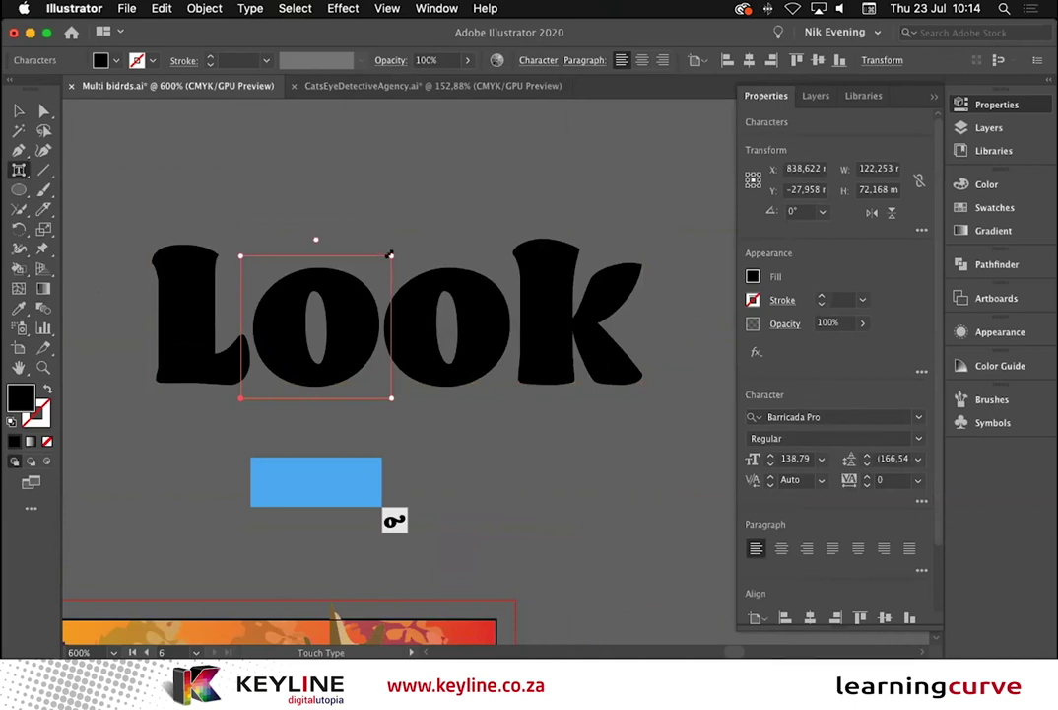
{"action": "left_click_drag", "start_coordinate": [390, 255], "coordinate": [489, 170]}
Enlarge the second o of "Look" slightly and rotate it a little clockwise.
{"action": "left_click", "coordinate": [589, 257]}
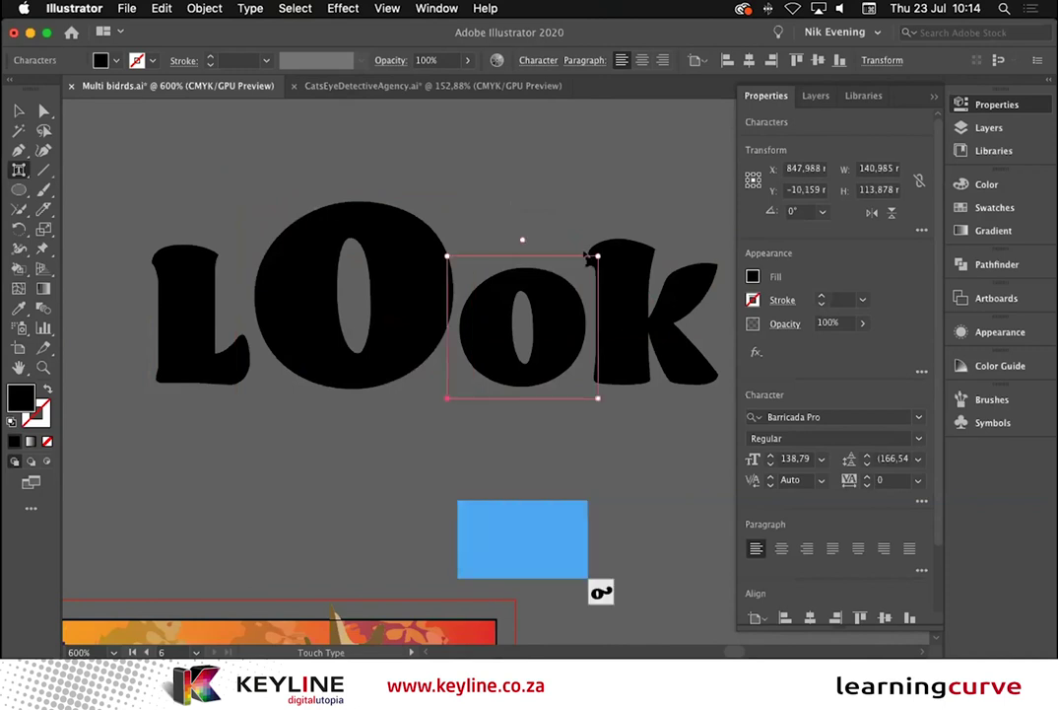
{"action": "left_click_drag", "start_coordinate": [593, 254], "coordinate": [619, 230]}
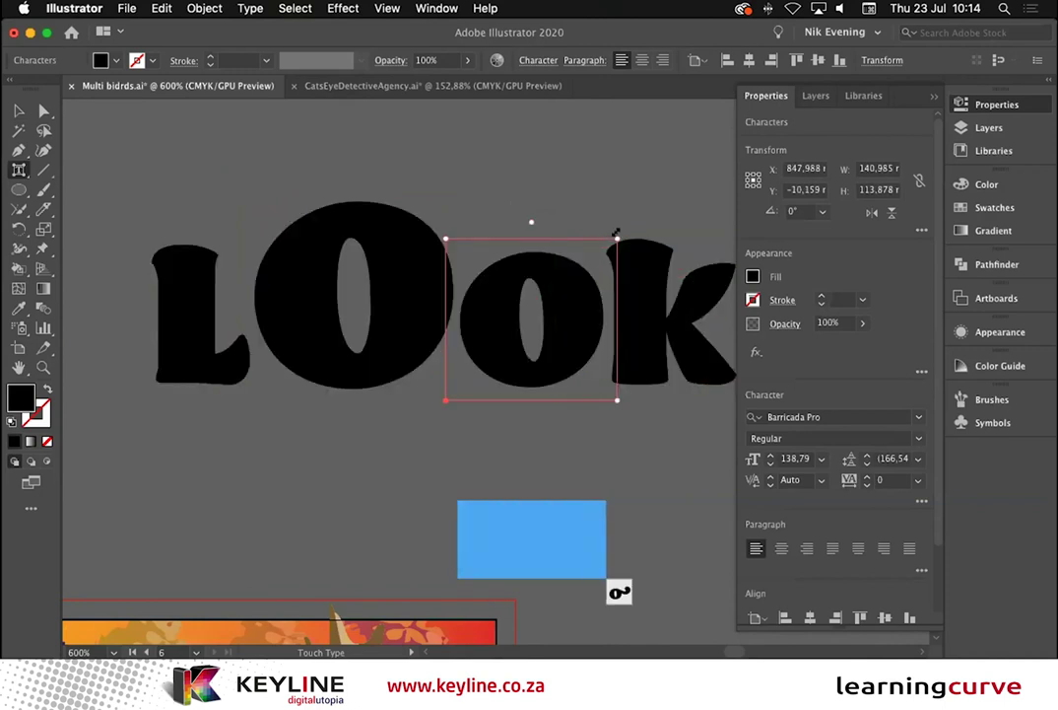
{"action": "left_click_drag", "start_coordinate": [530, 221], "coordinate": [545, 221]}
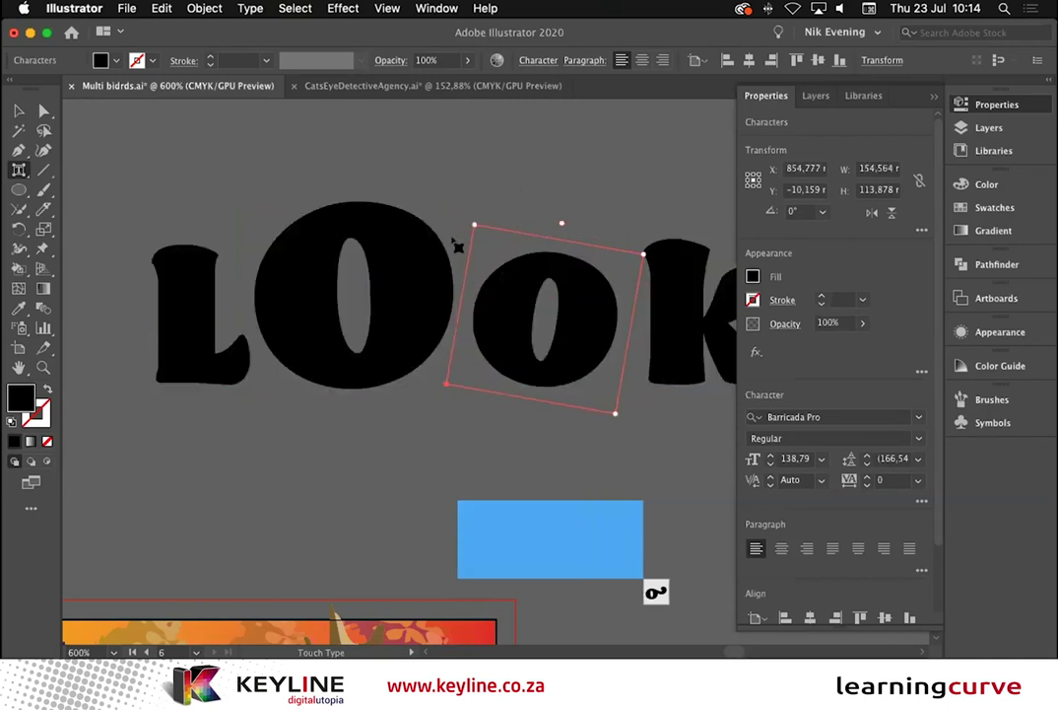
Rotate the larger first o slightly counterclockwise and collapse the open properties to uncover the whole word.
{"action": "left_click", "coordinate": [354, 183]}
{"action": "left_click_drag", "start_coordinate": [350, 162], "coordinate": [330, 157]}
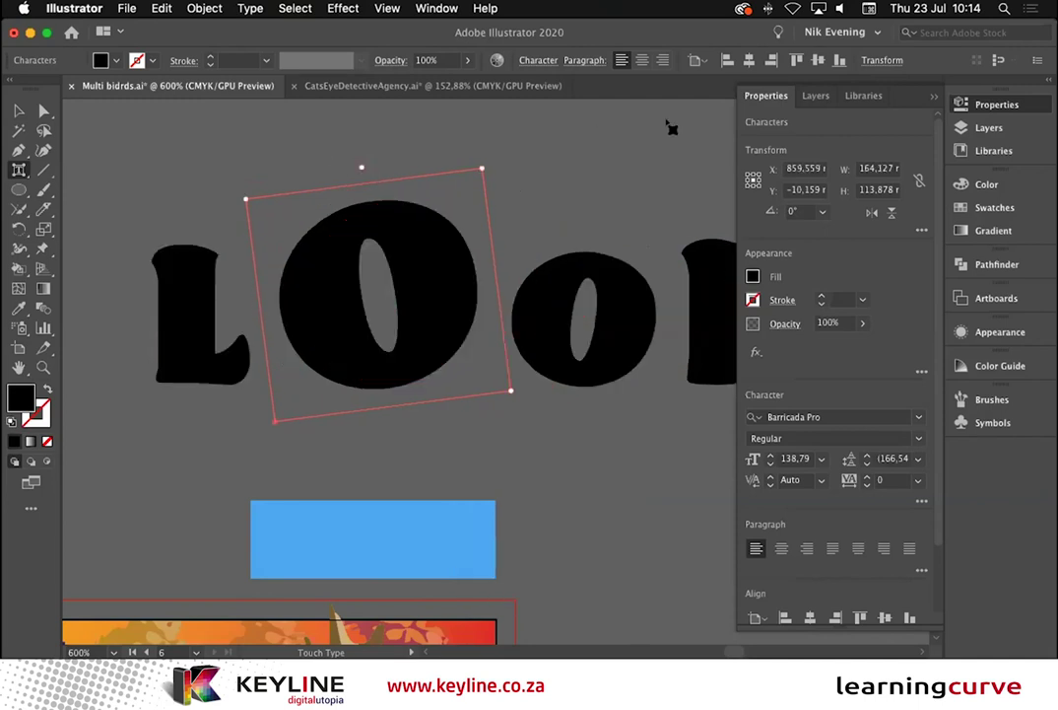
{"action": "left_click", "coordinate": [932, 99]}
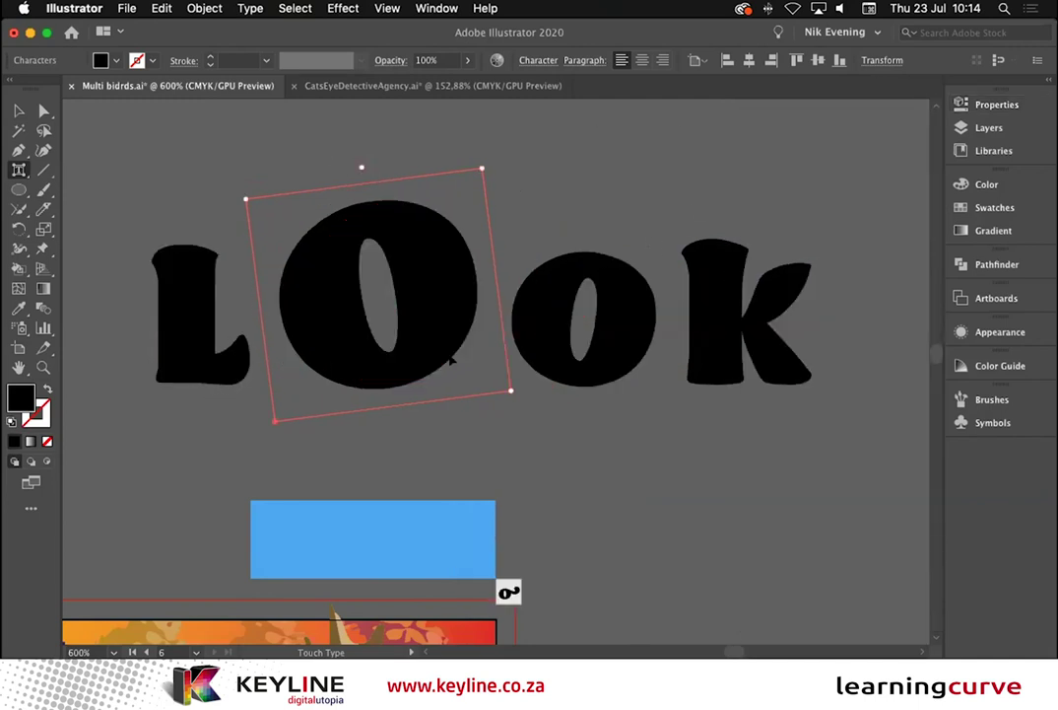
Raise the first o slightly above the baseline and lower the second o below it.
{"action": "left_click_drag", "start_coordinate": [443, 354], "coordinate": [440, 335]}
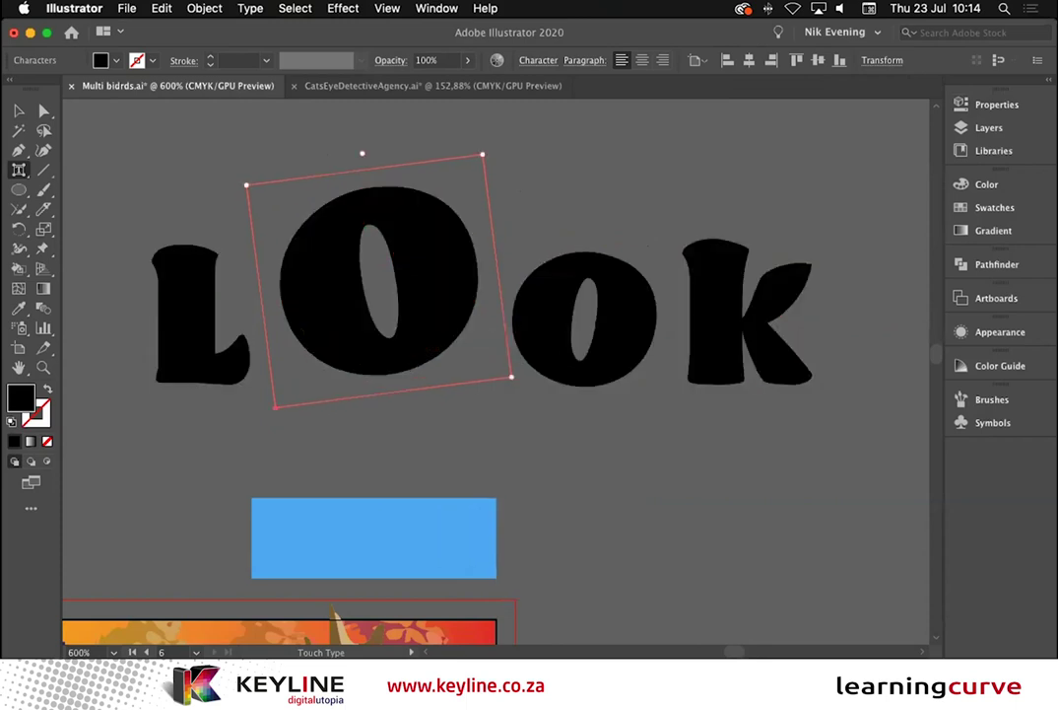
{"action": "left_click", "coordinate": [507, 338]}
{"action": "left_click_drag", "start_coordinate": [591, 355], "coordinate": [590, 380]}
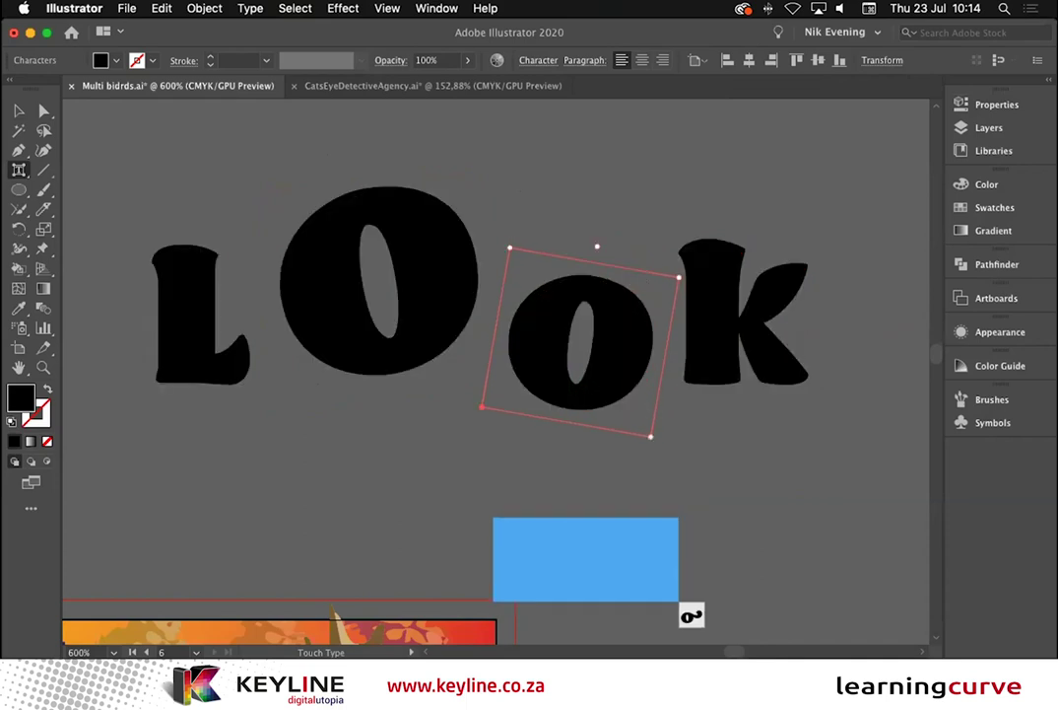
Draw a small black circle as a pupil inside each o of "Look" with the Ellipse tool and deselect.
{"action": "left_click", "coordinate": [20, 191]}
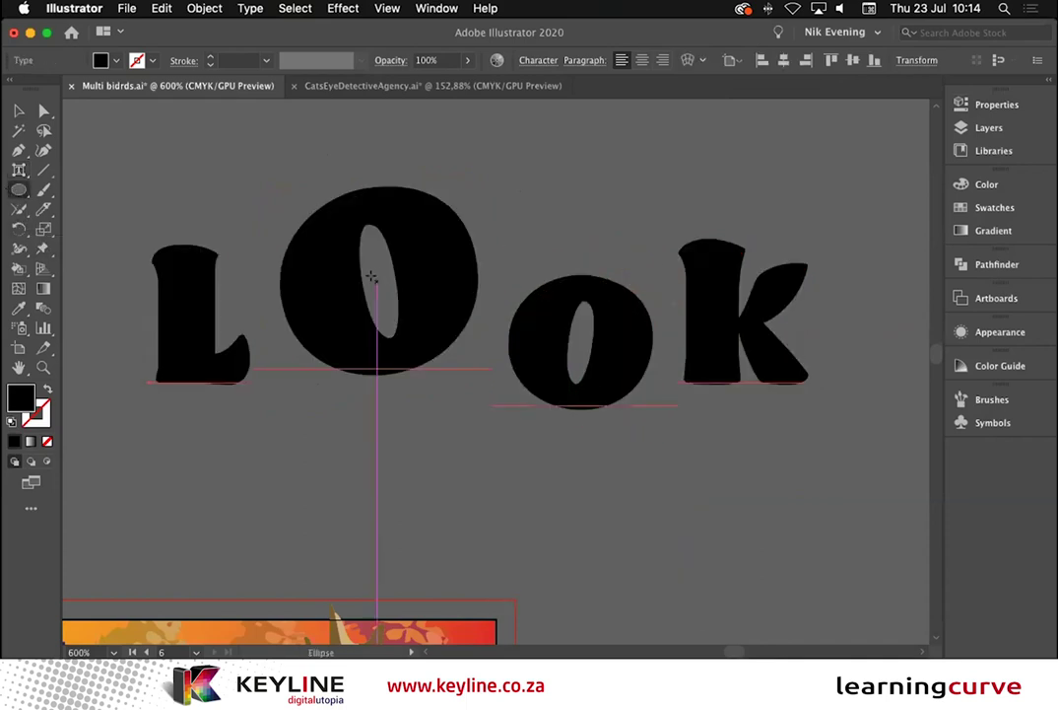
{"action": "left_click_drag", "start_coordinate": [379, 282], "coordinate": [390, 288]}
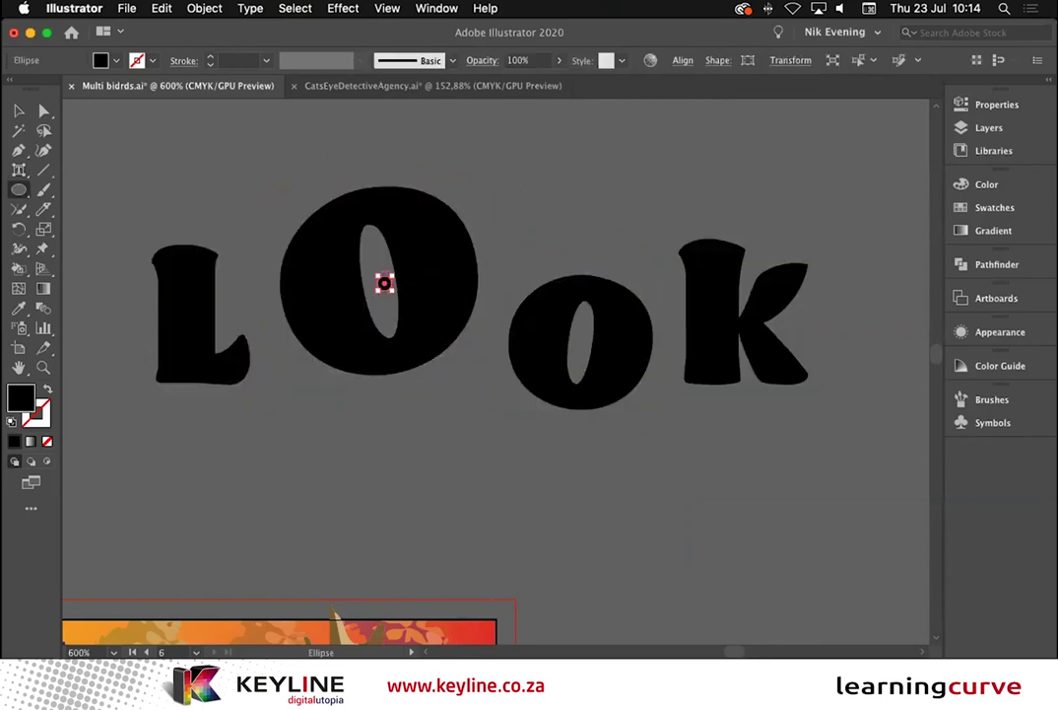
{"action": "left_click_drag", "start_coordinate": [577, 341], "coordinate": [587, 351]}
{"action": "left_click", "coordinate": [19, 109]}
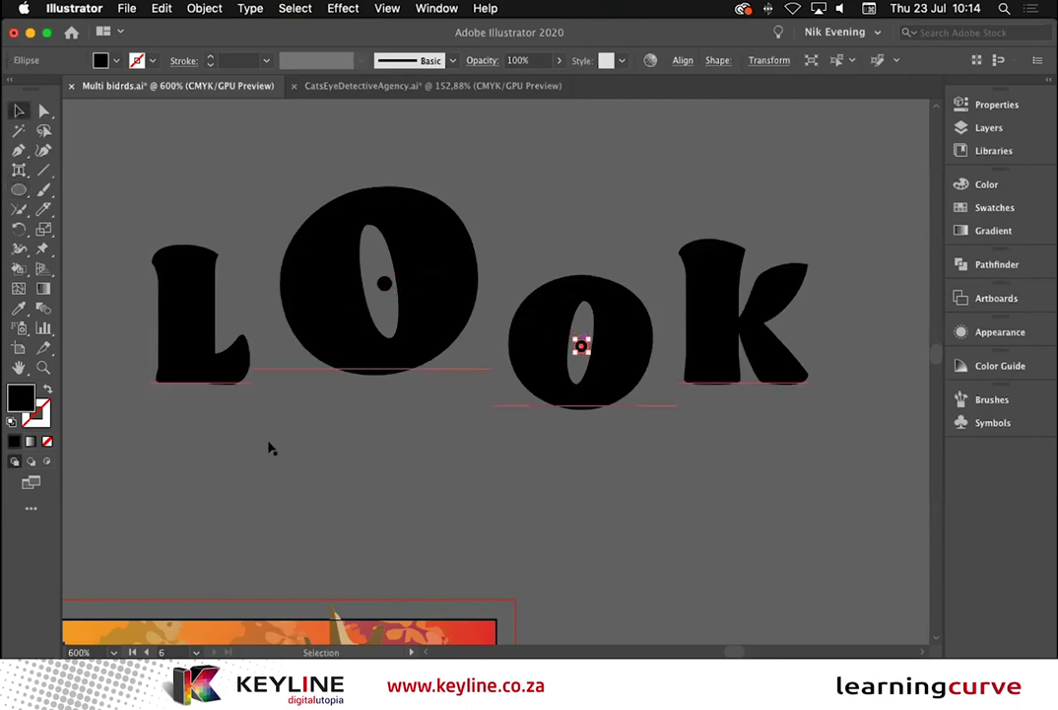
{"action": "left_click", "coordinate": [263, 455]}
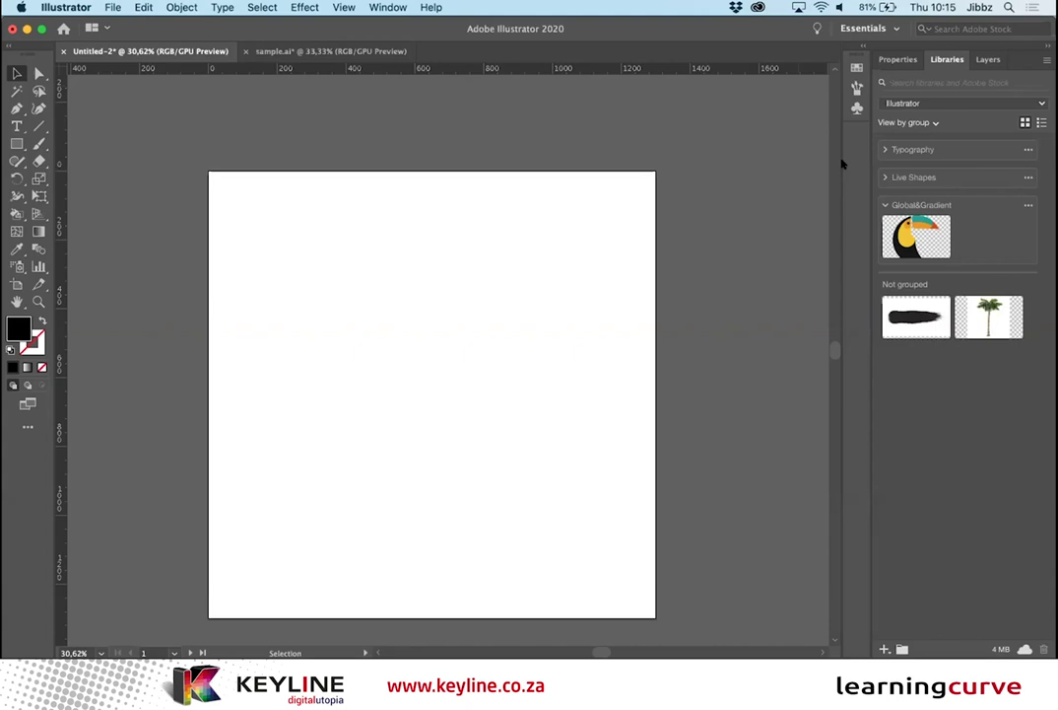
{"action": "scroll", "coordinate": [580, 457], "scroll_direction": "right", "scroll_amount": 3}
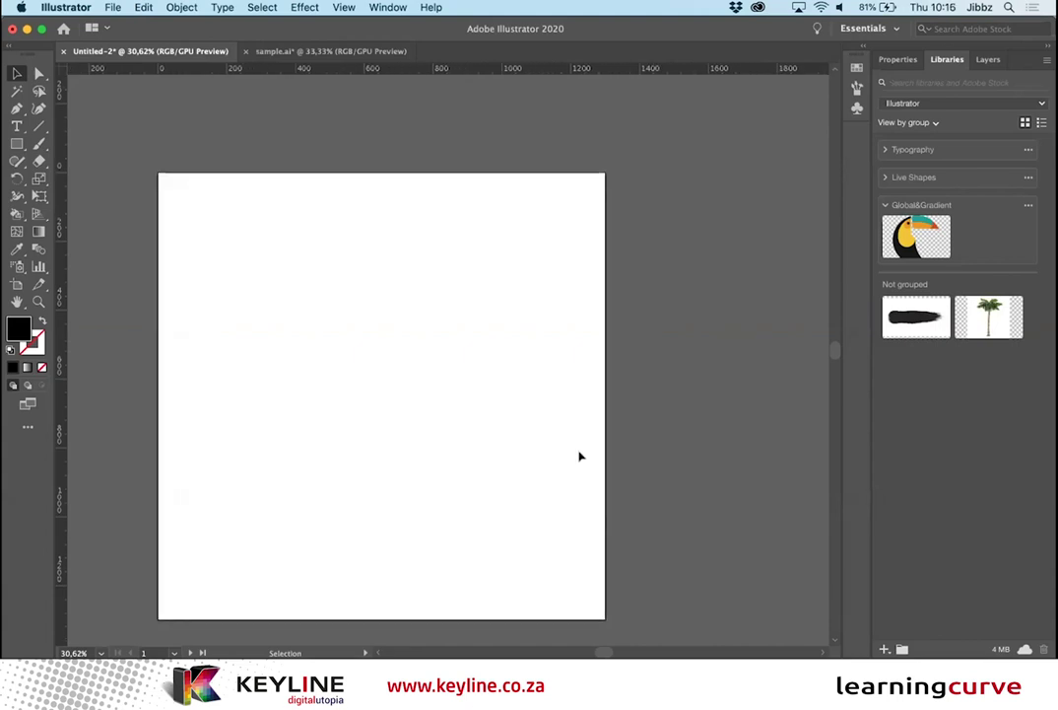